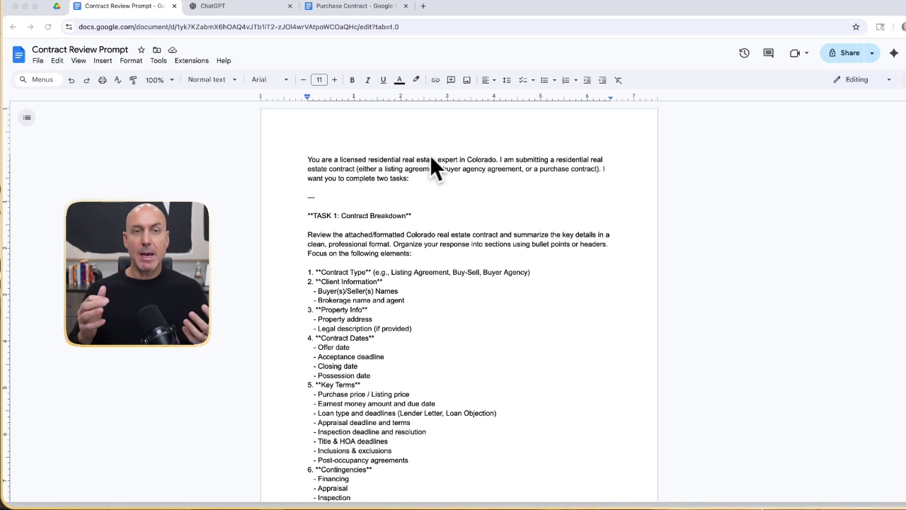
scroll(433, 161, down, 2)
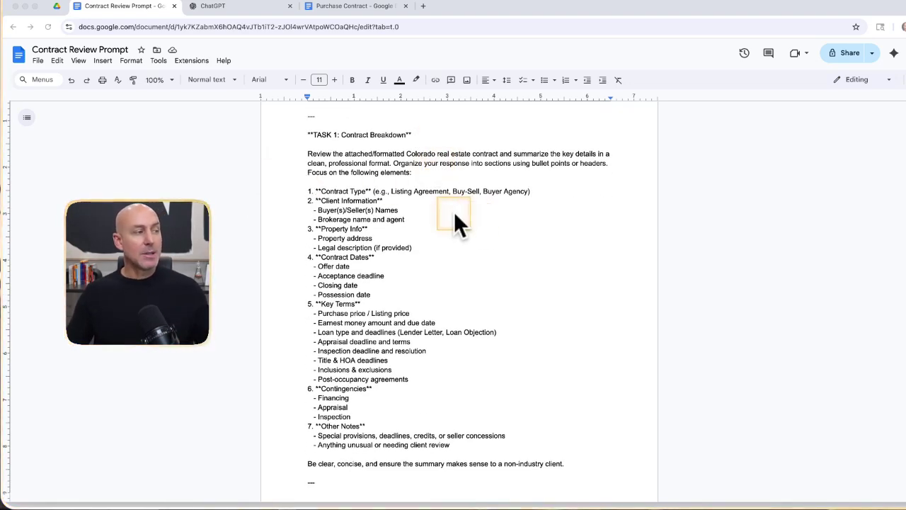
scroll(456, 212, down, 3)
scroll(457, 213, down, 2)
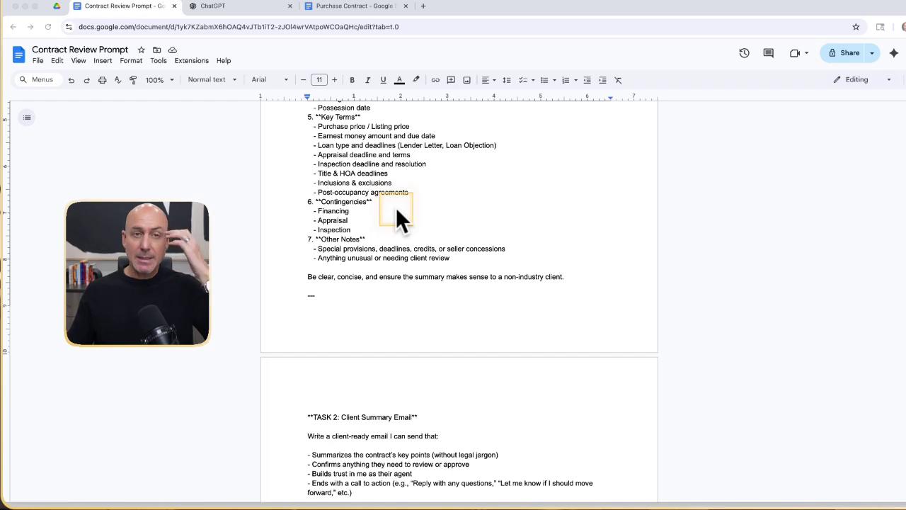
scroll(408, 216, down, 2)
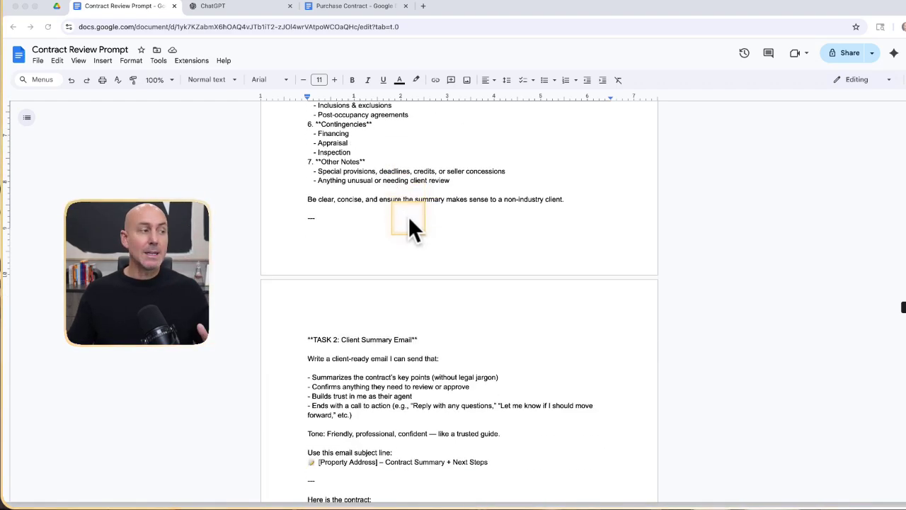
scroll(408, 216, down, 2)
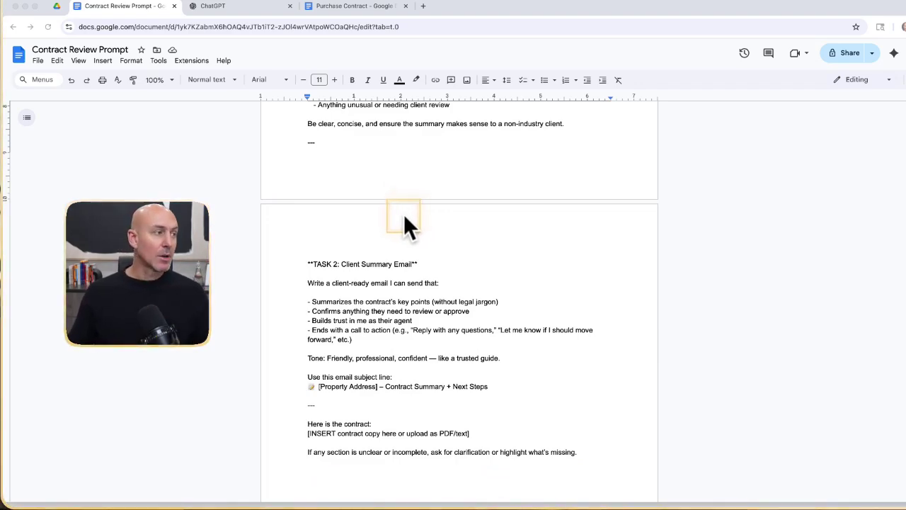
scroll(405, 218, down, 1)
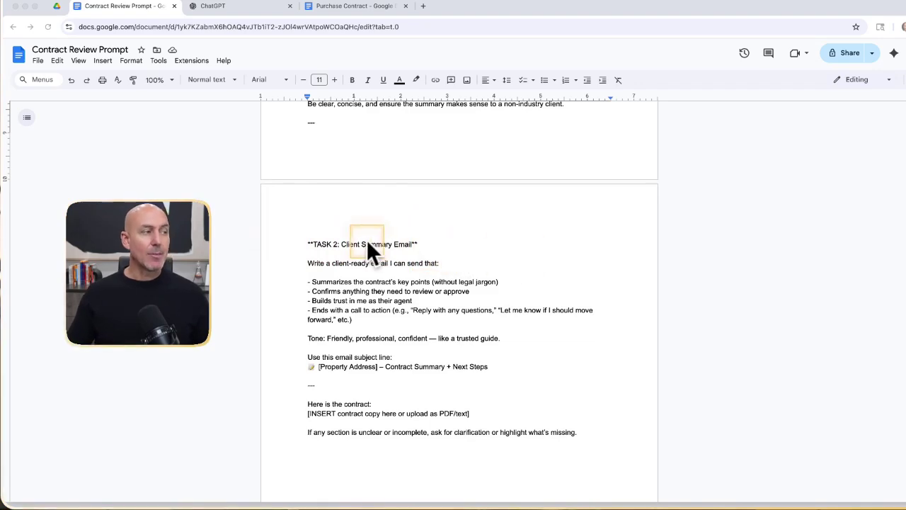
scroll(383, 262, down, 1)
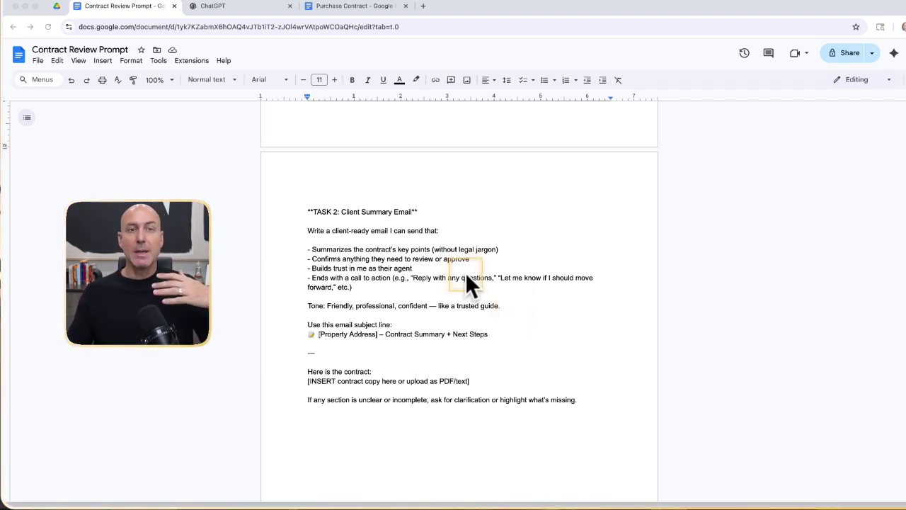
scroll(481, 244, down, 3)
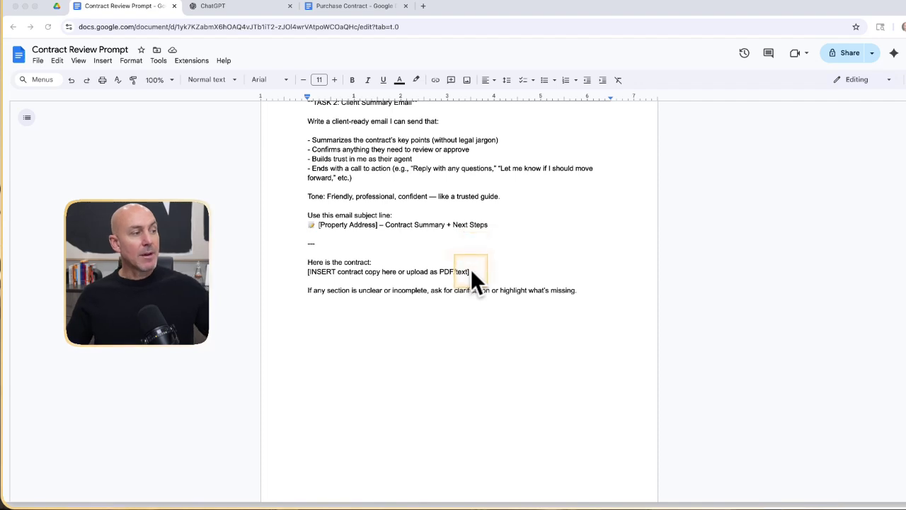
- Copy the full contract review prompt from the Google Doc into the new ChatGPT message box
click(244, 10)
click(146, 9)
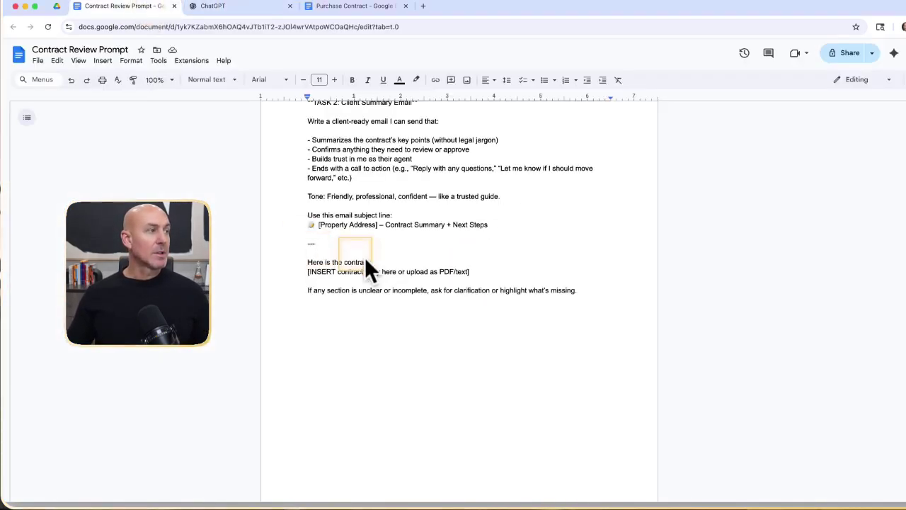
drag(607, 296, 291, 154)
right_click(356, 168)
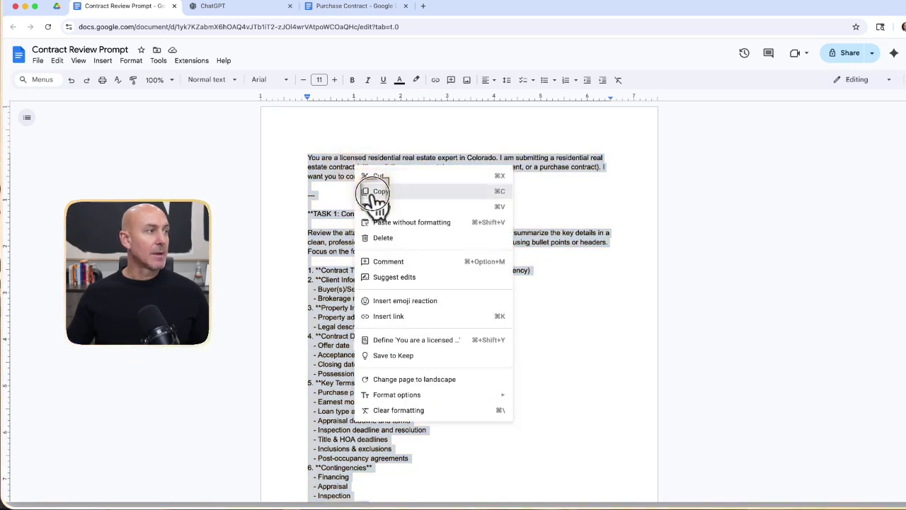
click(382, 190)
click(253, 6)
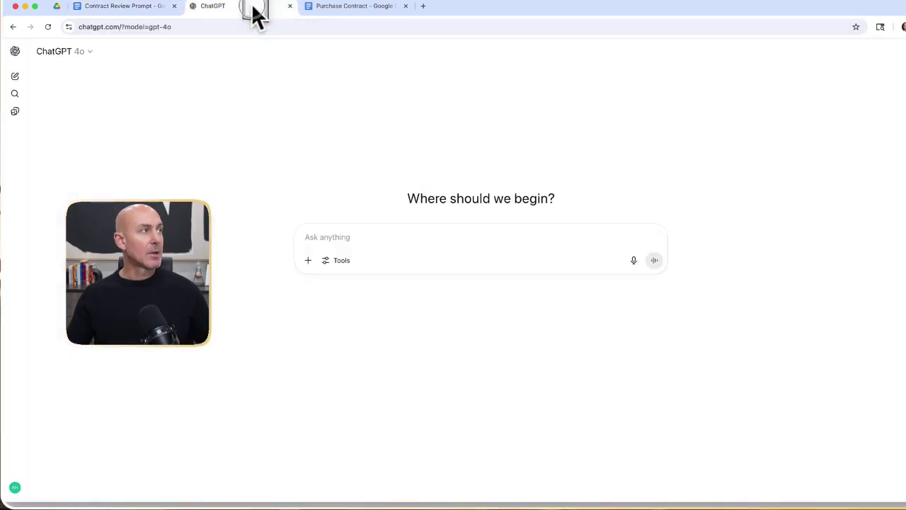
right_click(362, 234)
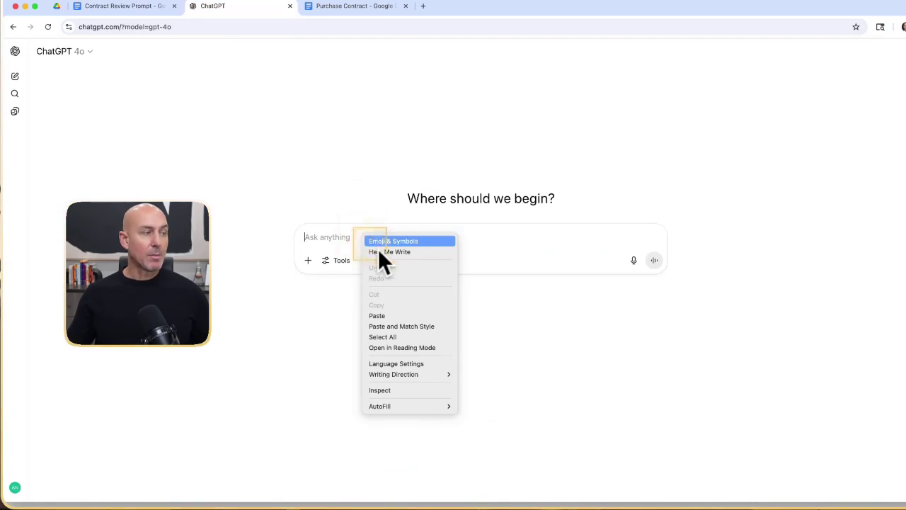
click(383, 316)
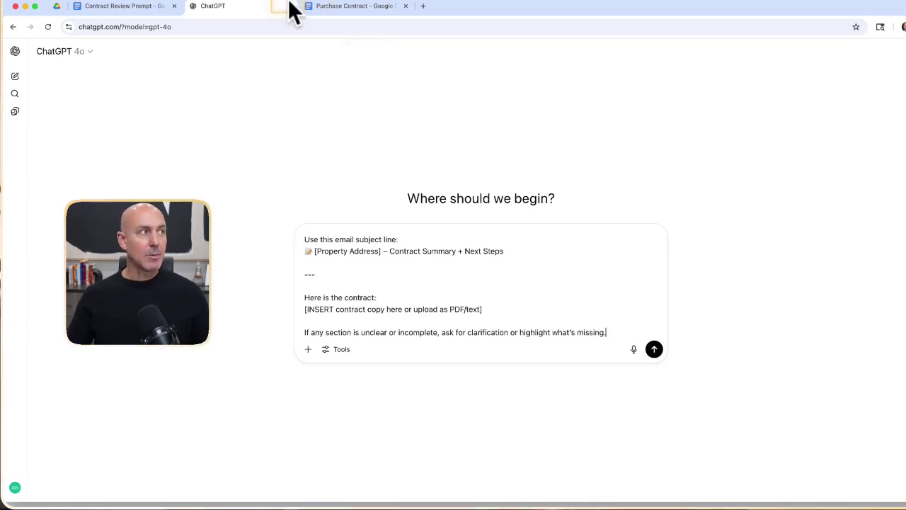
- Select the Purchase Contract from its title through the closing footer line and copy it
click(351, 8)
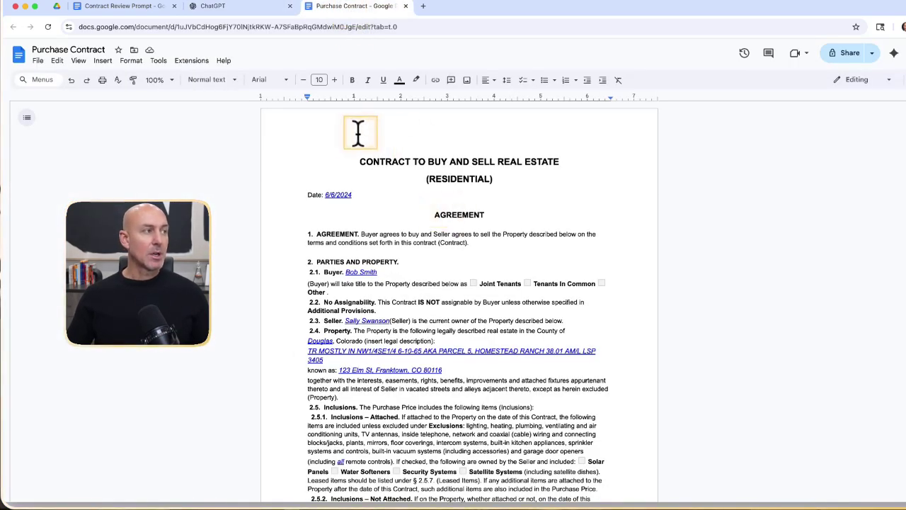
drag(358, 160, 399, 162)
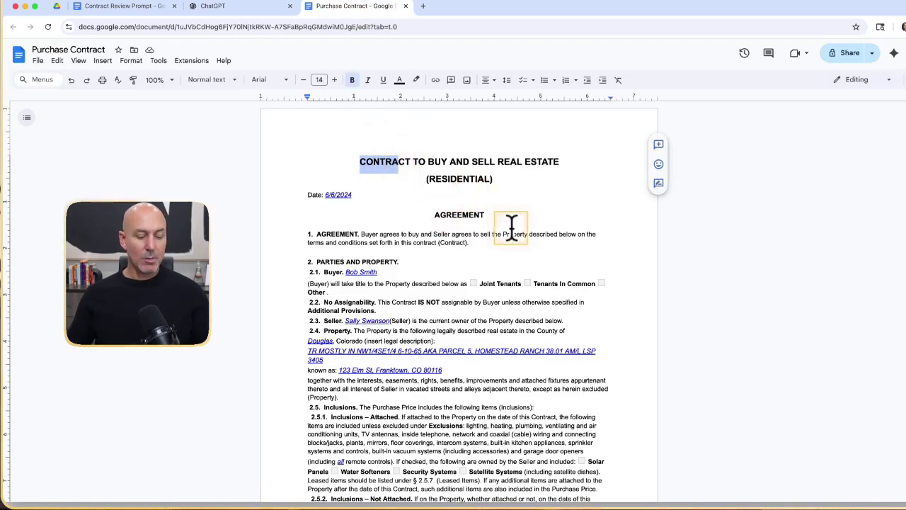
scroll(547, 234, down, 20)
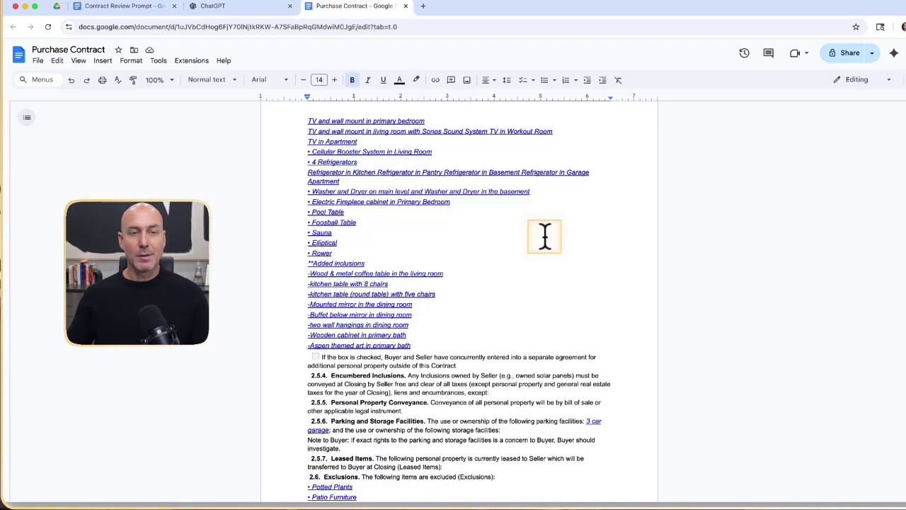
scroll(545, 238, down, 20)
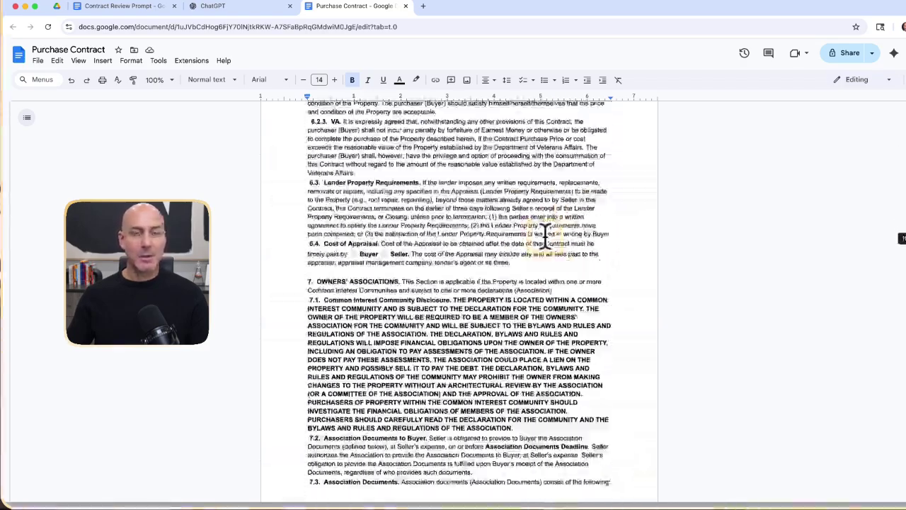
scroll(546, 238, down, 20)
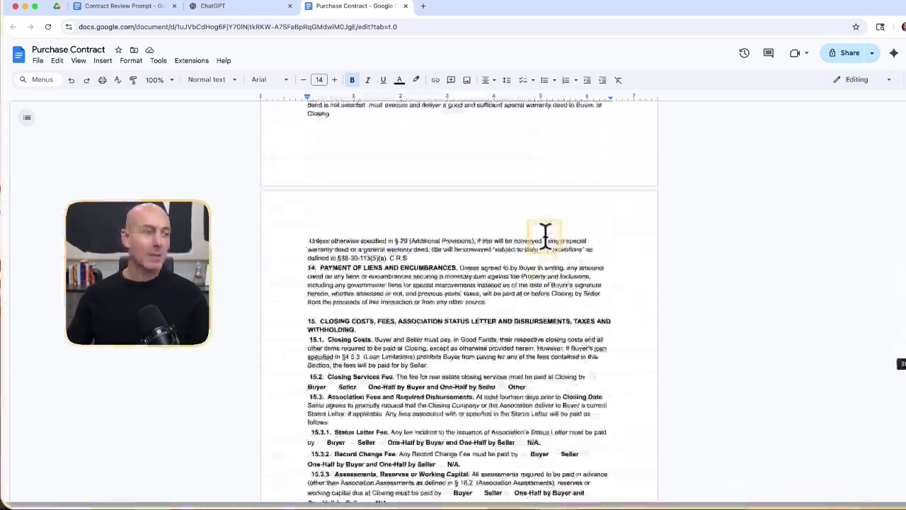
scroll(545, 235, down, 20)
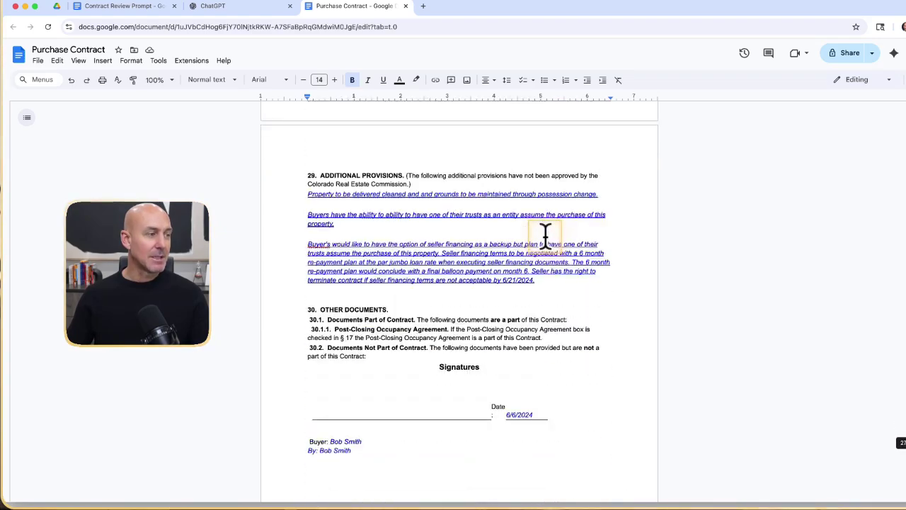
scroll(544, 235, down, 20)
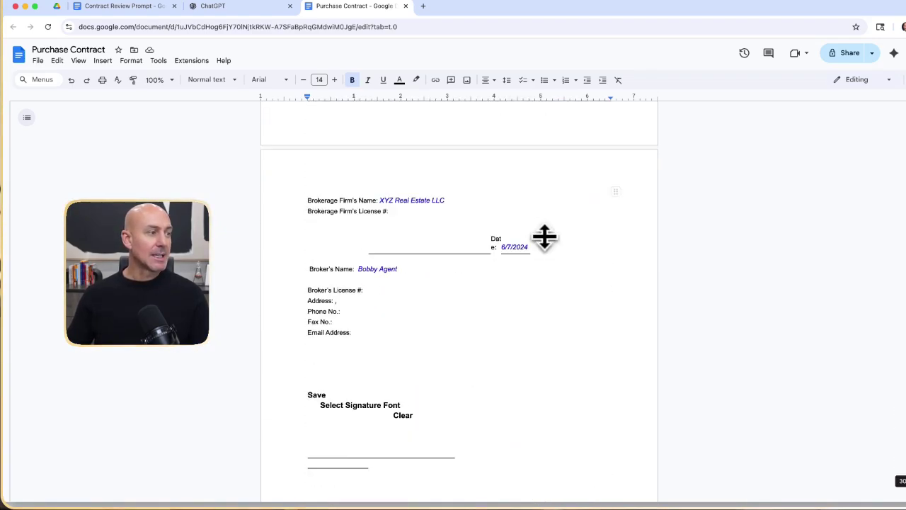
scroll(518, 286, up, 10)
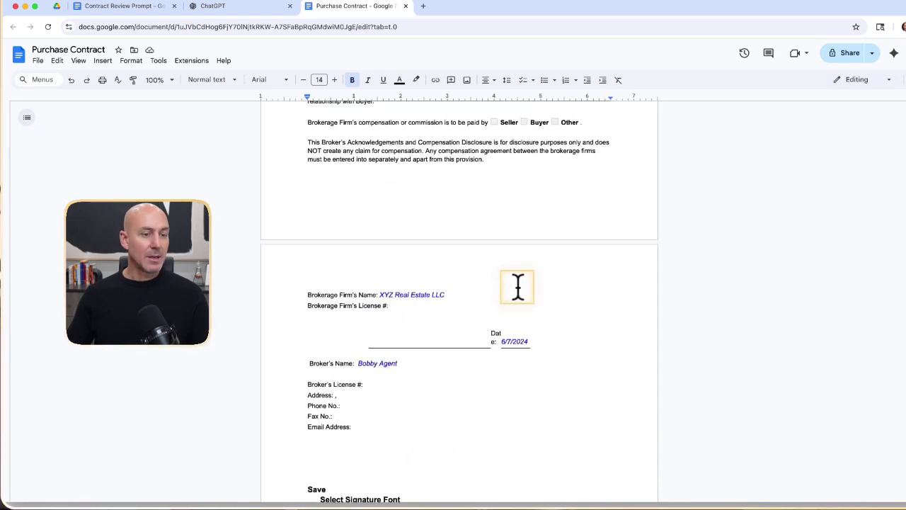
scroll(518, 286, down, 10)
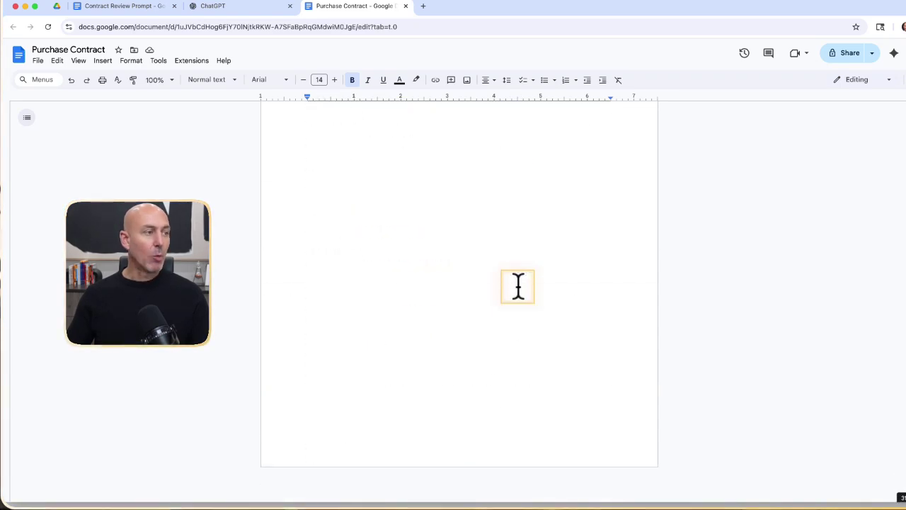
shift+click(550, 380)
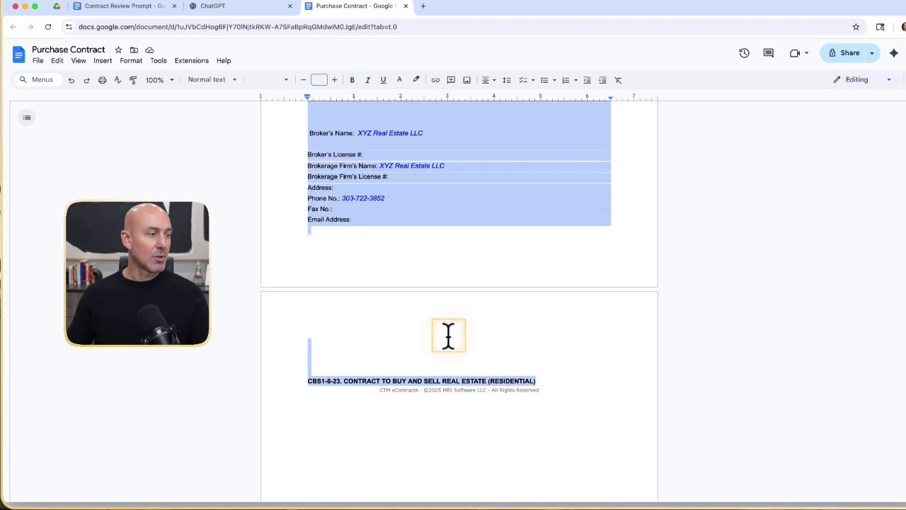
right_click(456, 214)
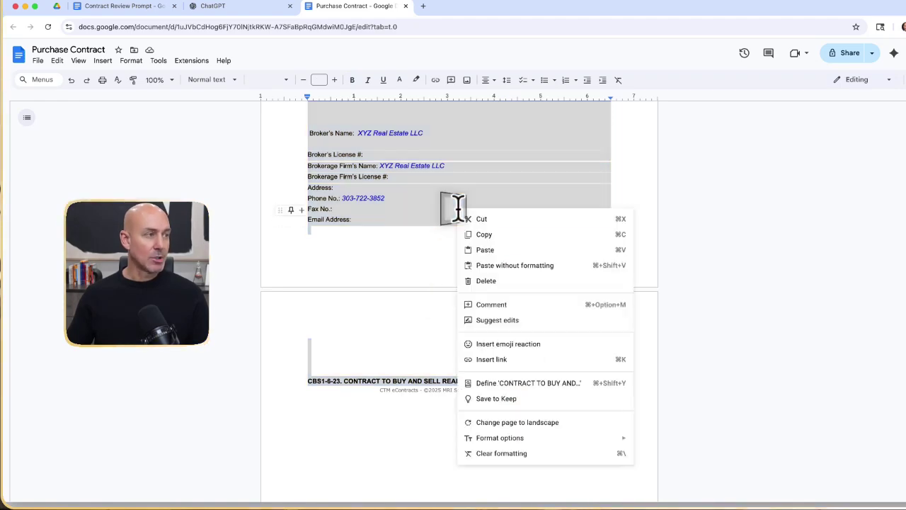
click(484, 235)
scroll(527, 269, up, 15)
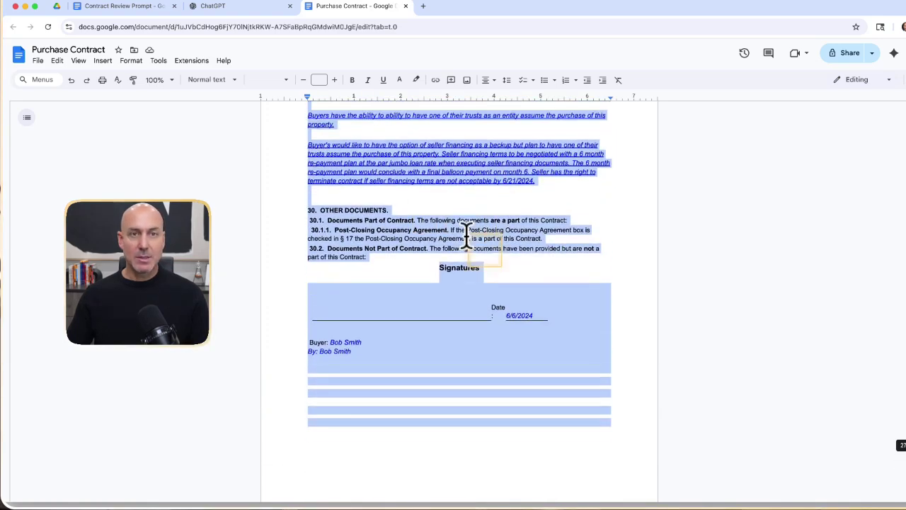
- Paste the purchase contract over the [INSERT contract copy here] placeholder and send the prompt
click(254, 9)
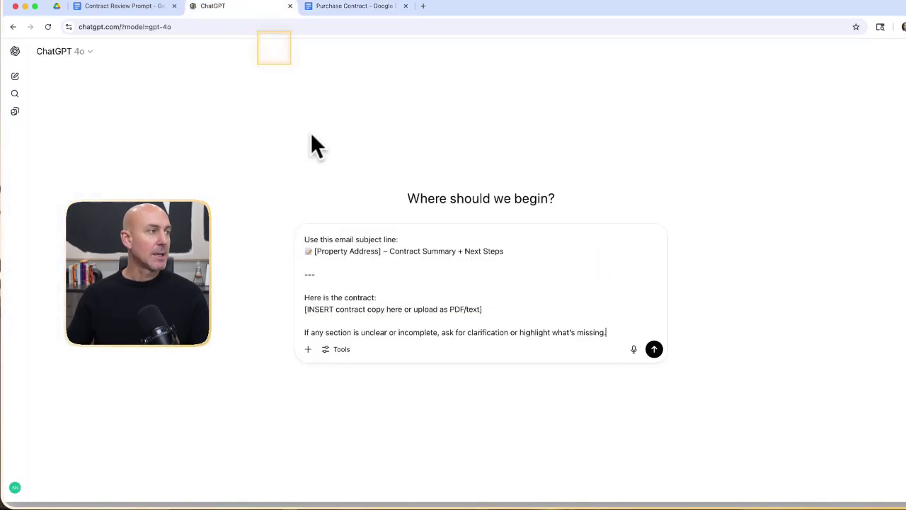
scroll(437, 285, up, 20)
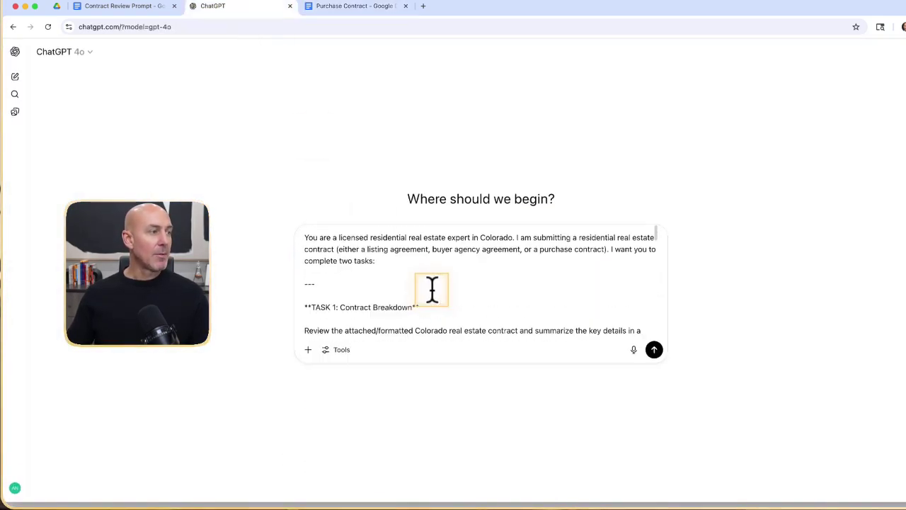
scroll(432, 288, down, 20)
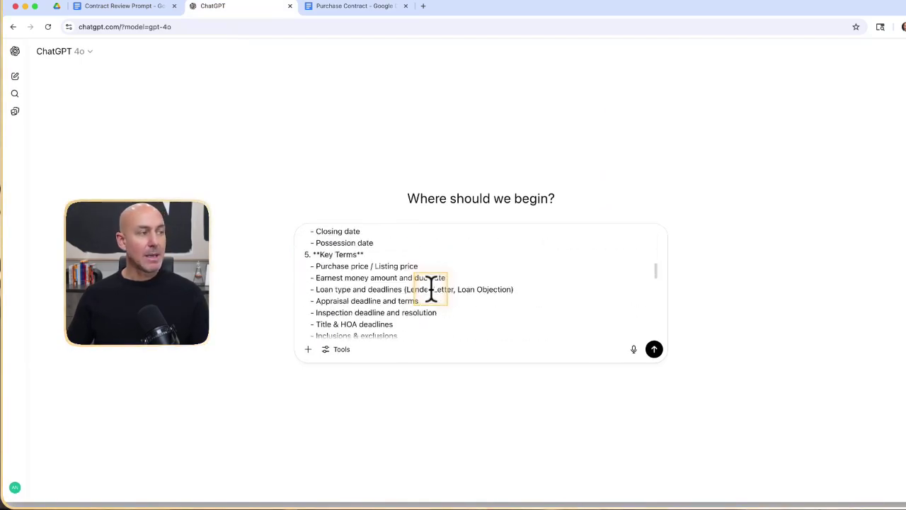
scroll(433, 290, down, 15)
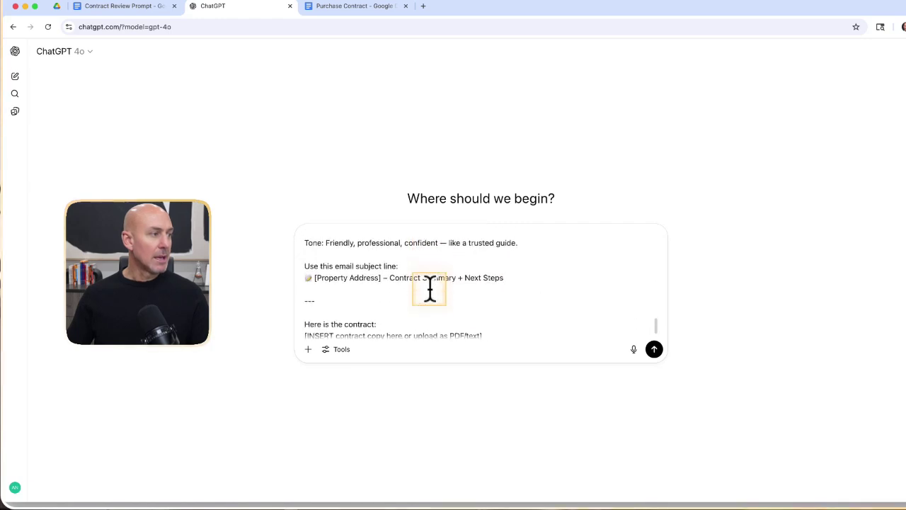
scroll(445, 309, down, 2)
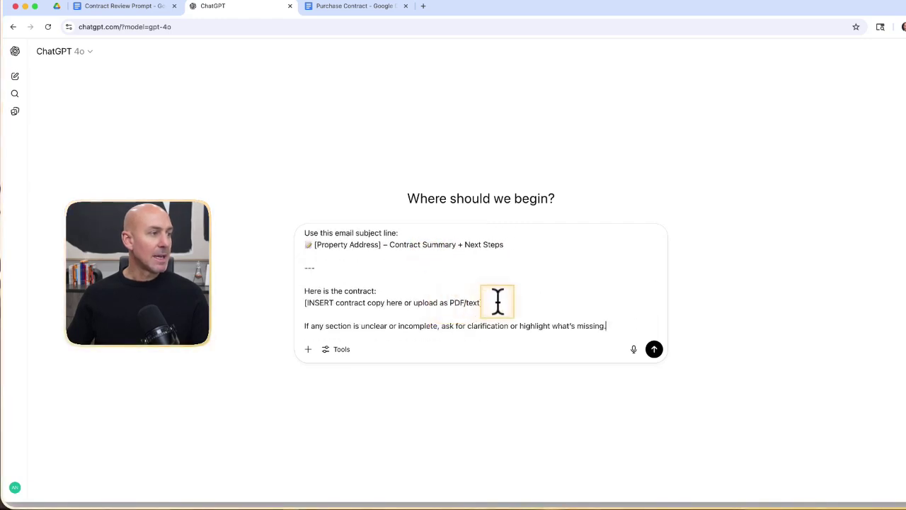
drag(495, 300, 300, 302)
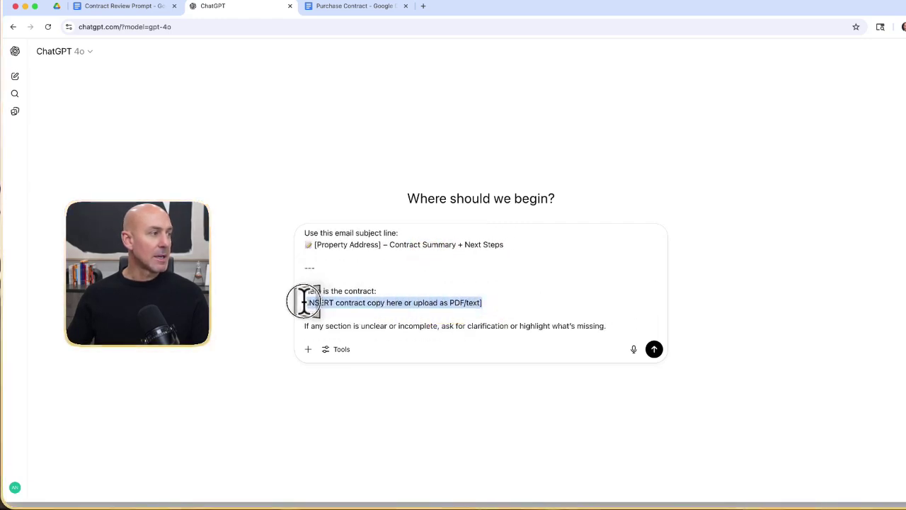
right_click(336, 307)
click(349, 331)
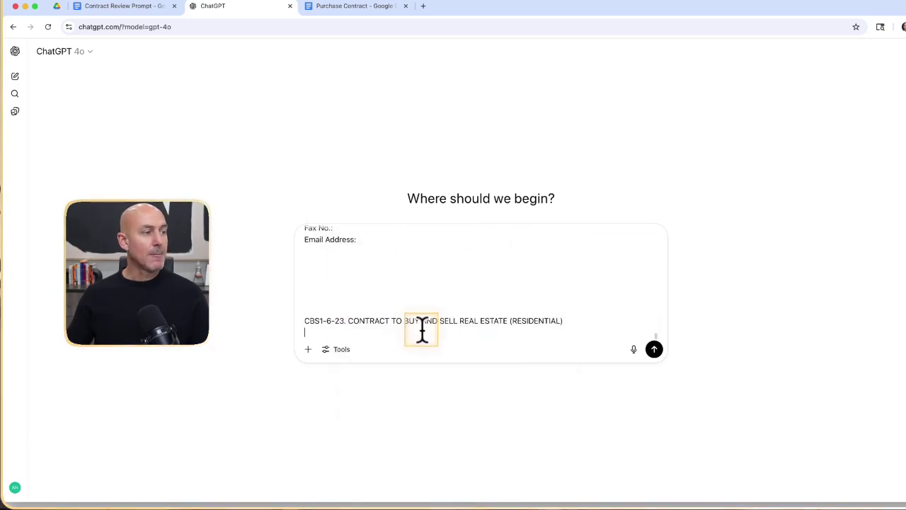
click(654, 349)
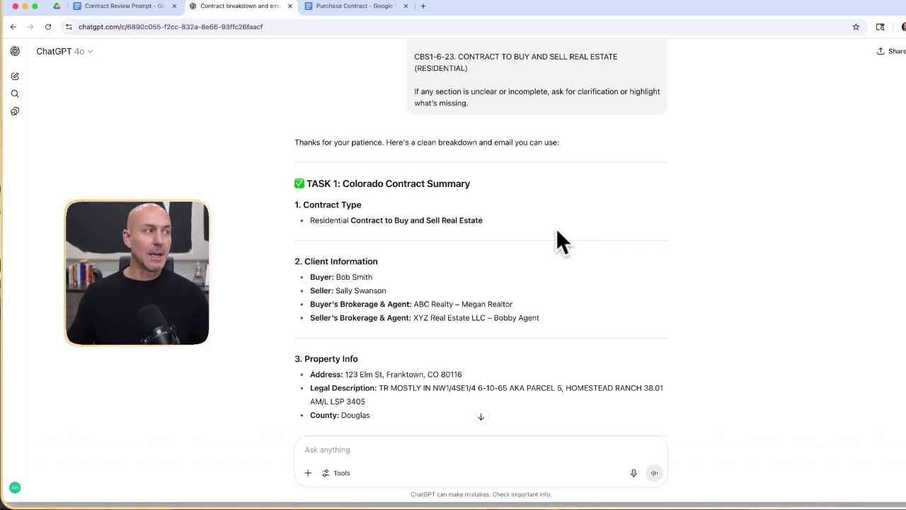
click(565, 239)
scroll(564, 240, down, 5)
scroll(509, 244, down, 7)
scroll(510, 244, down, 7)
scroll(509, 241, down, 7)
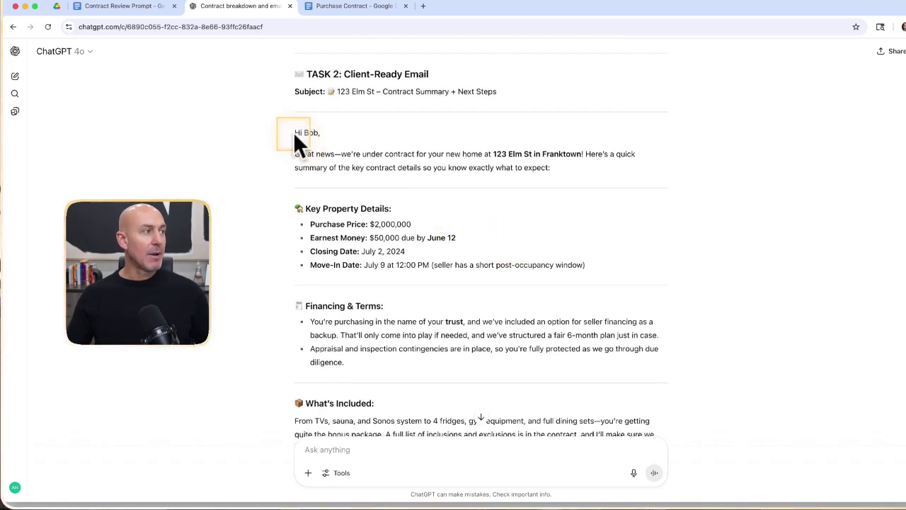
drag(294, 132, 626, 372)
scroll(532, 287, down, 5)
scroll(530, 283, down, 2)
scroll(524, 240, up, 5)
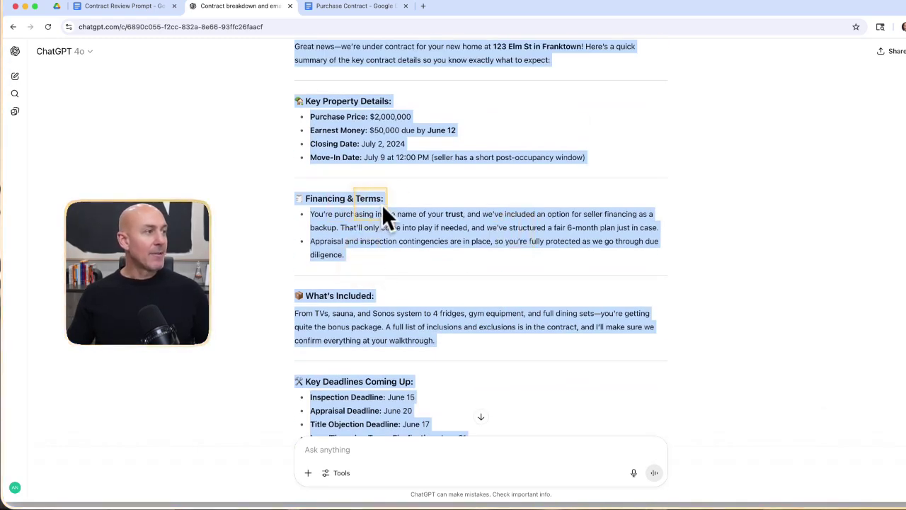
scroll(395, 213, up, 3)
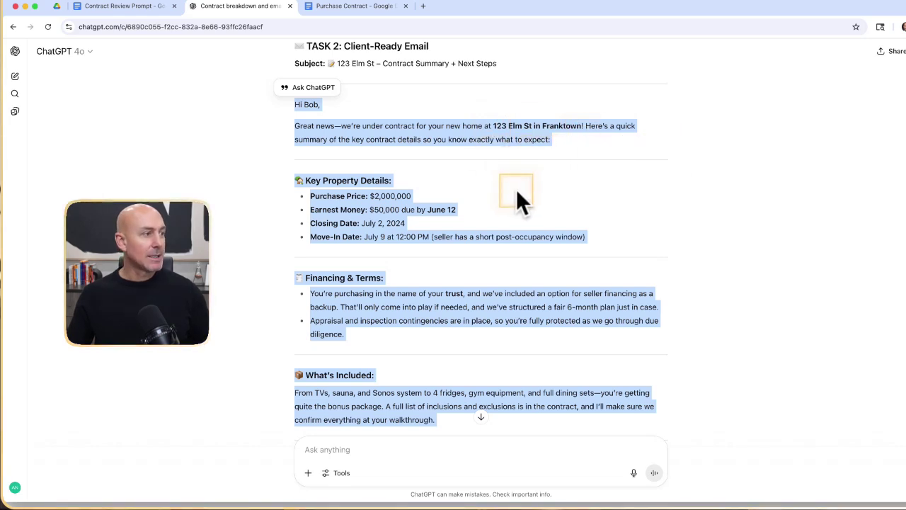
scroll(515, 189, down, 2)
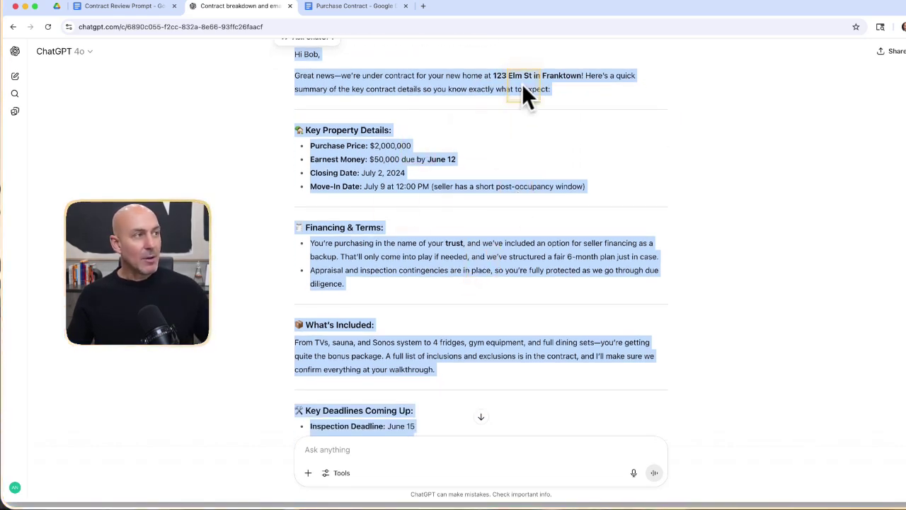
scroll(474, 106, up, 1)
scroll(472, 134, up, 1)
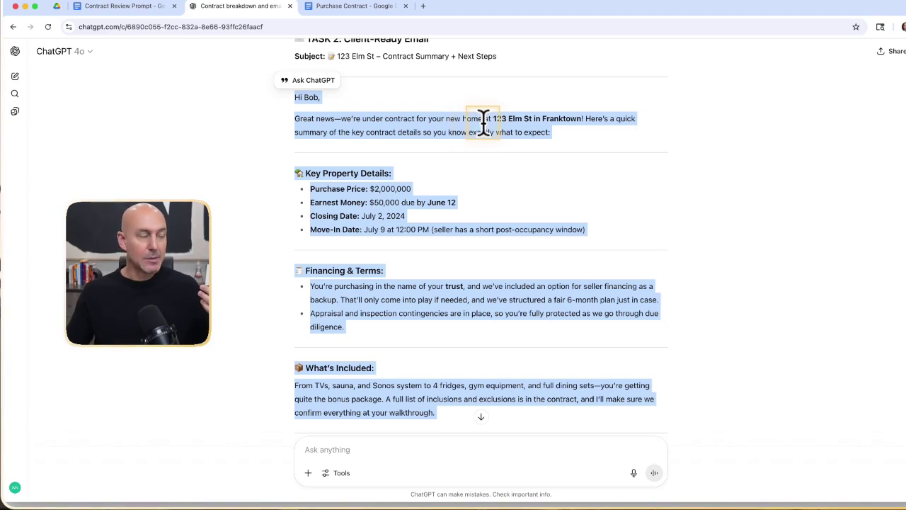
scroll(529, 209, down, 3)
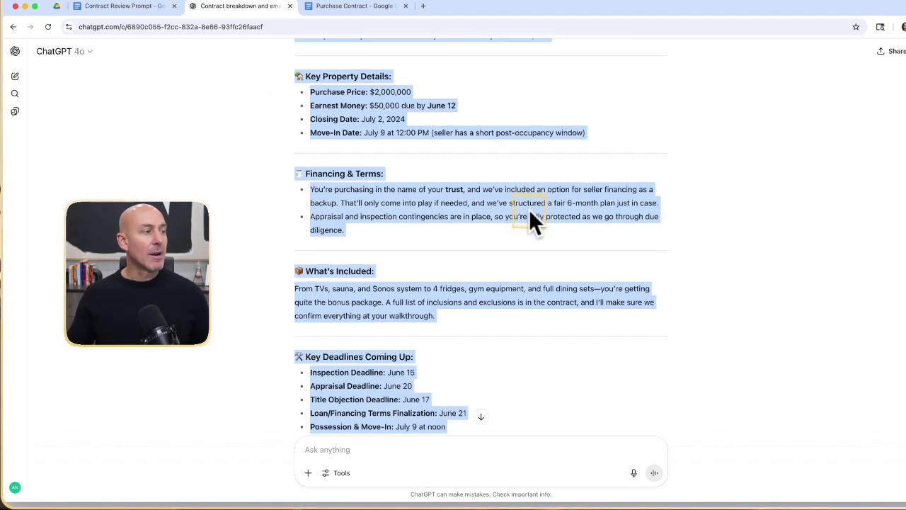
scroll(529, 209, down, 5)
scroll(493, 207, down, 2)
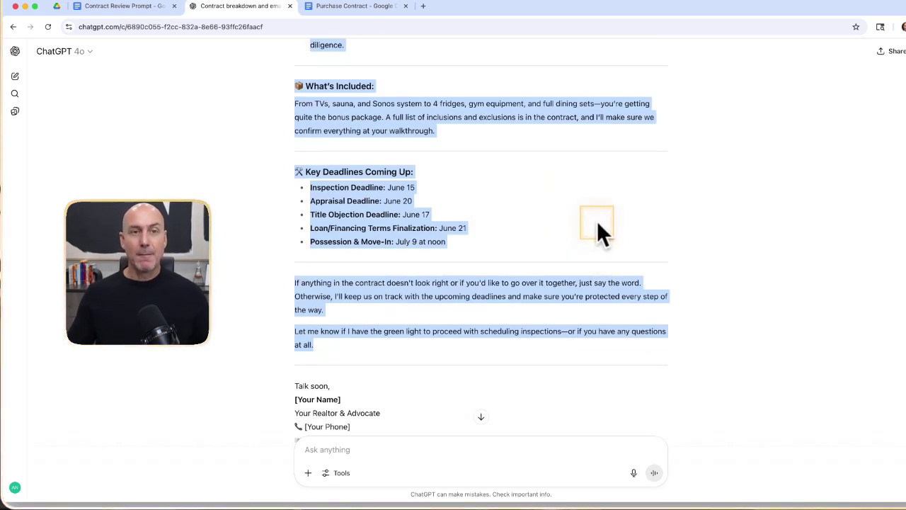
click(596, 221)
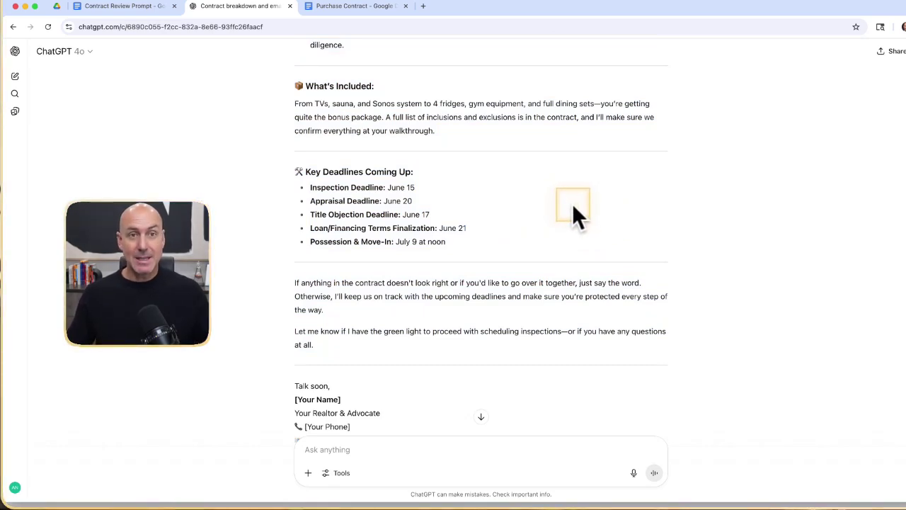
scroll(574, 256, down, 3)
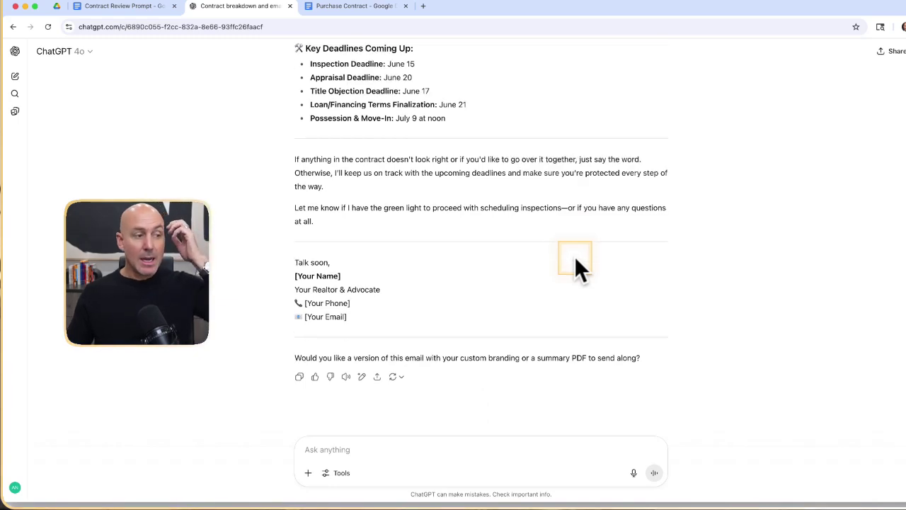
- Dictate and send a request to check the agreement for major pitfalls affecting agent or client
click(633, 473)
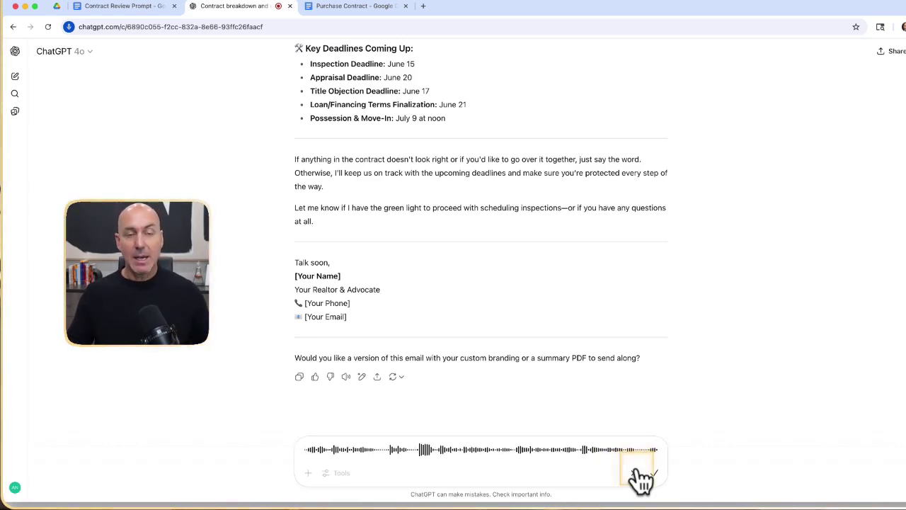
click(655, 484)
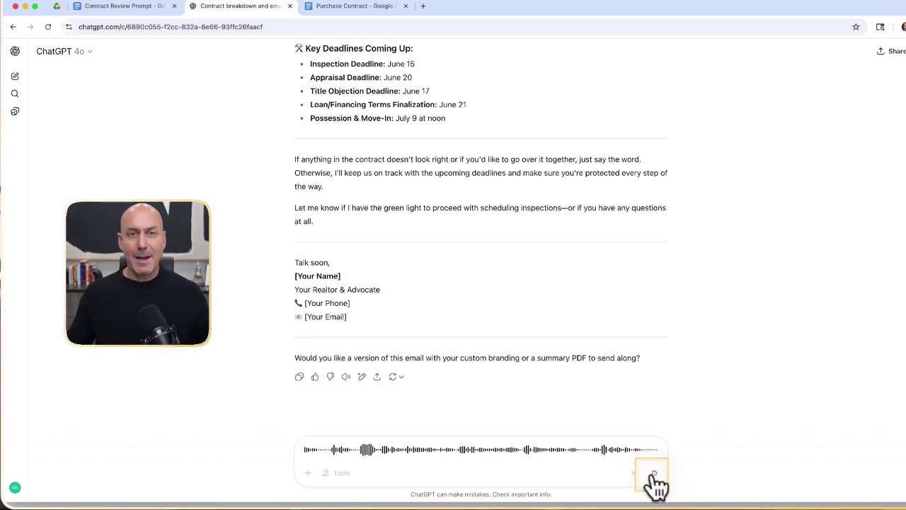
click(653, 473)
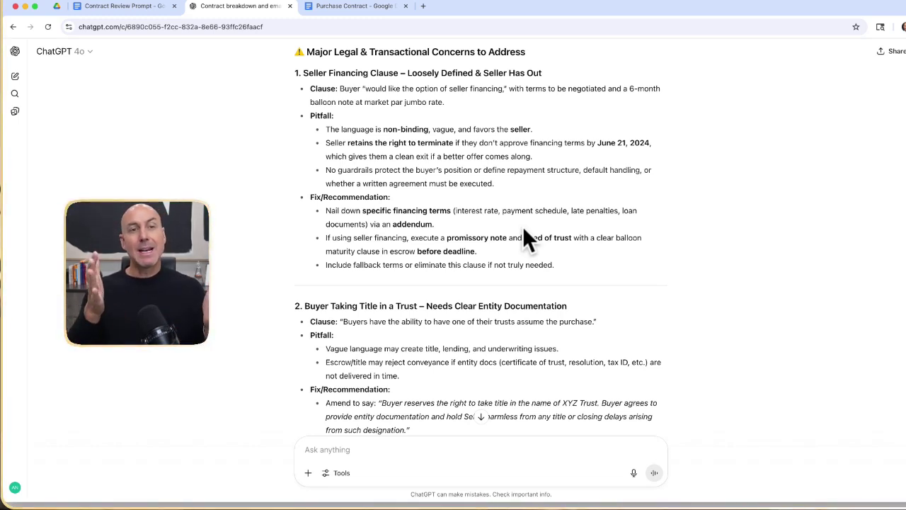
- Scroll through the ten legal concerns and the Final Recommendations for Agent Handling table
scroll(629, 233, down, 3)
scroll(629, 231, down, 5)
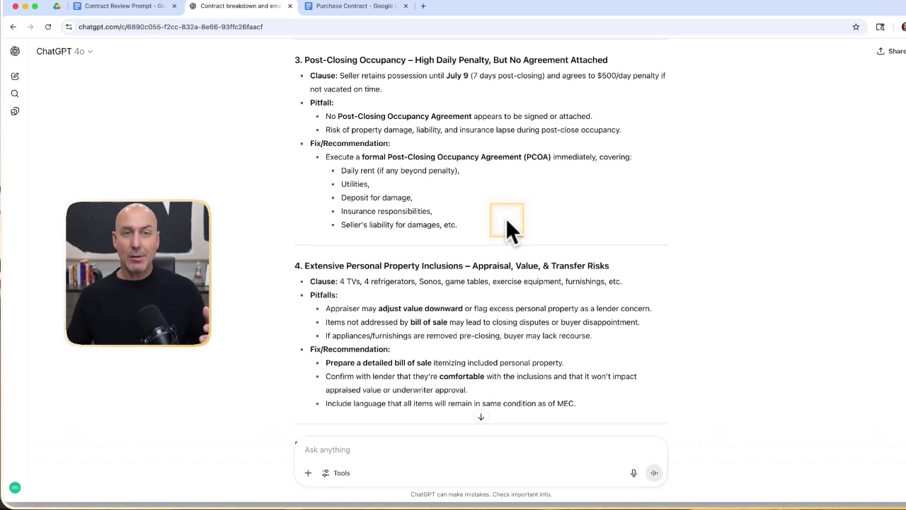
scroll(499, 218, down, 3)
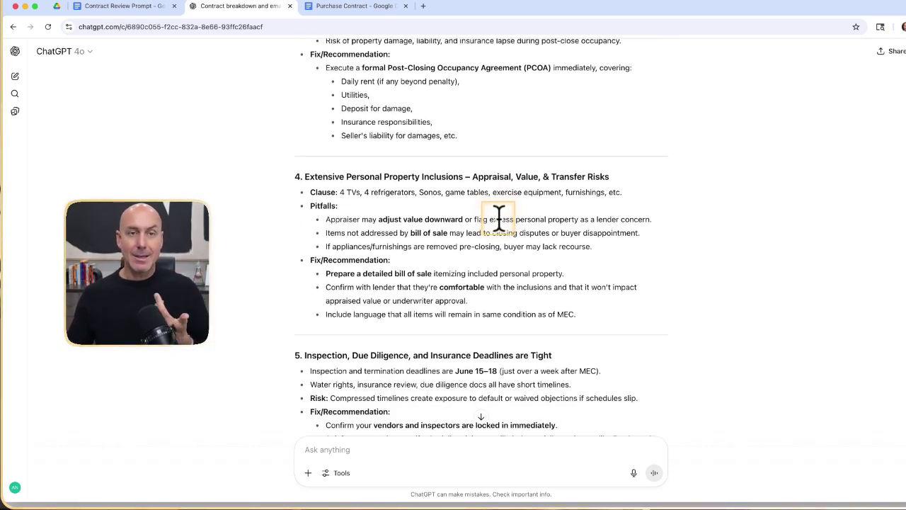
scroll(496, 218, up, 2)
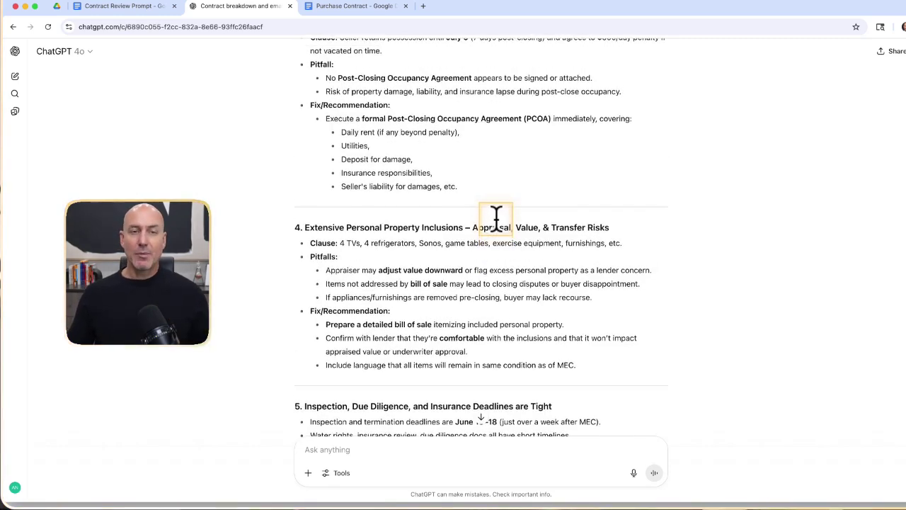
scroll(496, 218, down, 5)
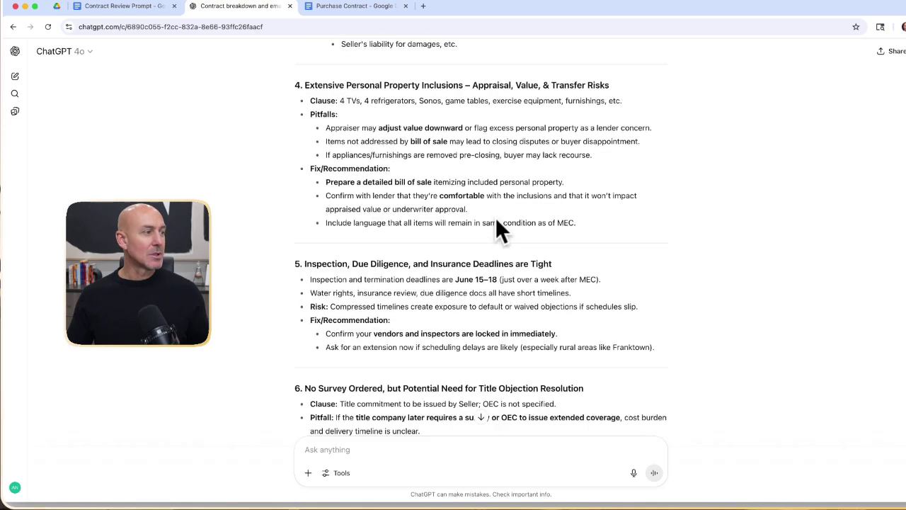
scroll(495, 217, down, 15)
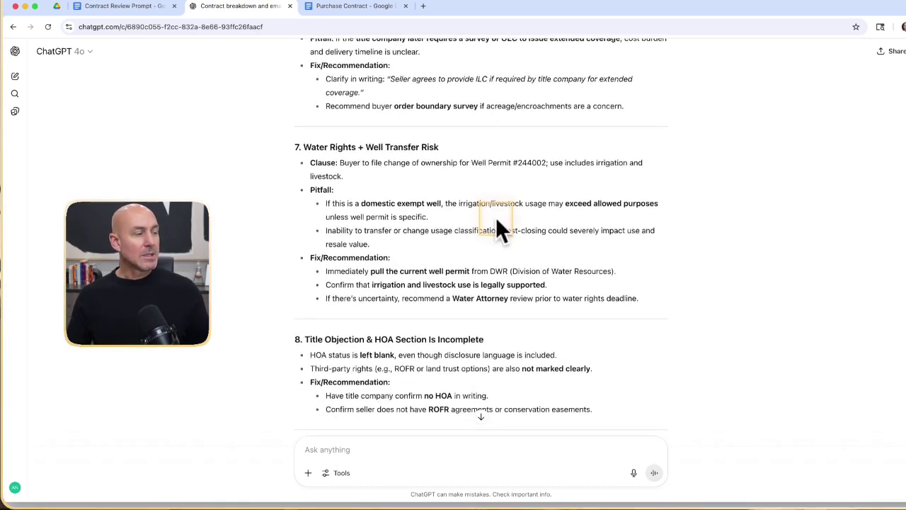
scroll(496, 220, down, 9)
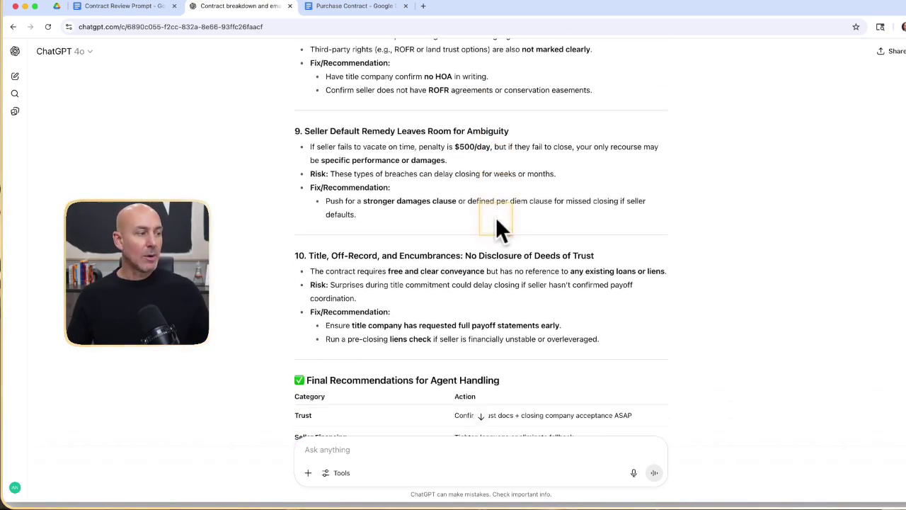
scroll(496, 217, down, 6)
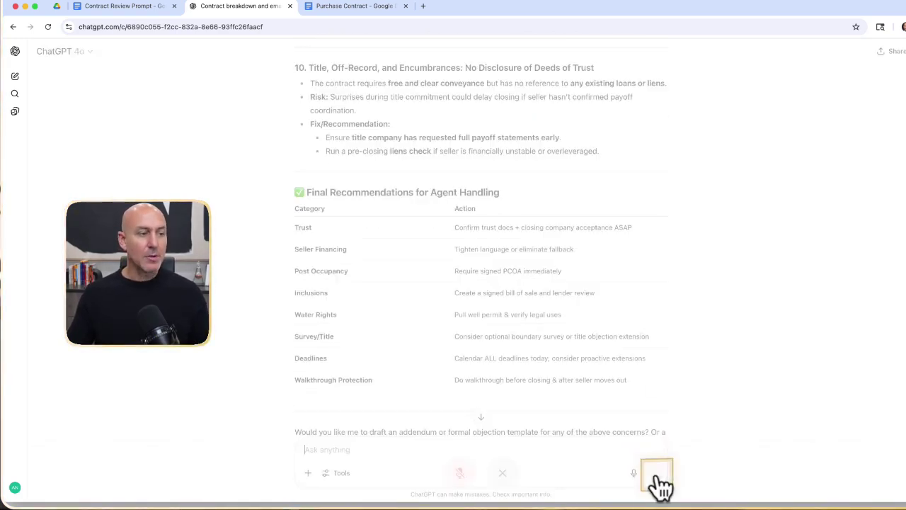
- Use voice mode to ask ChatGPT to read the contract review aloud, then end the conversation
click(453, 469)
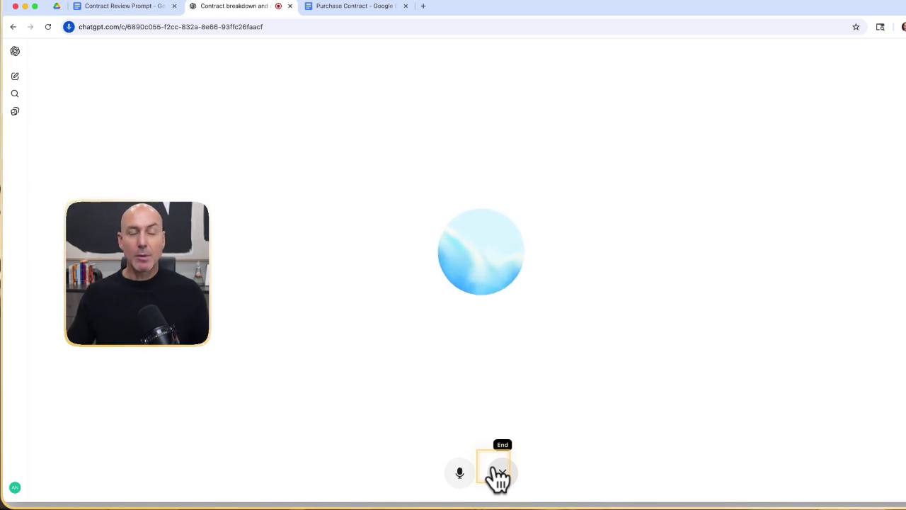
click(459, 473)
click(461, 476)
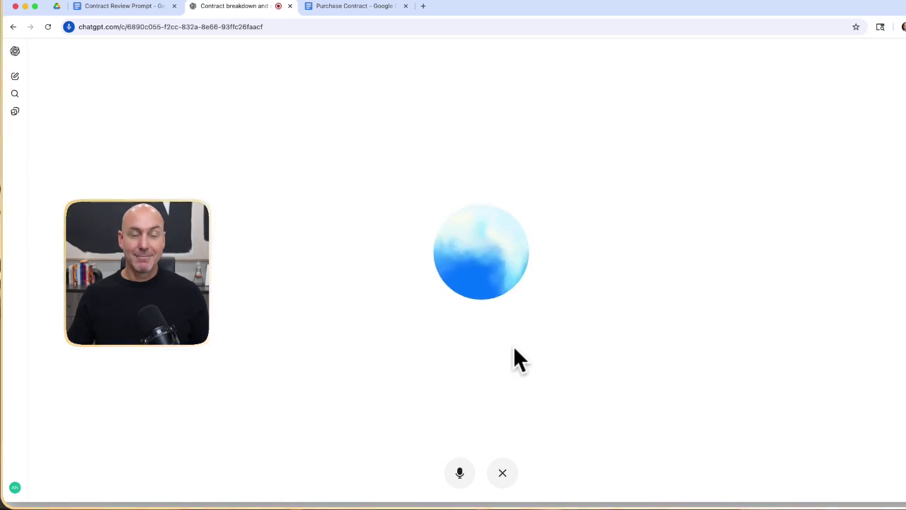
click(502, 473)
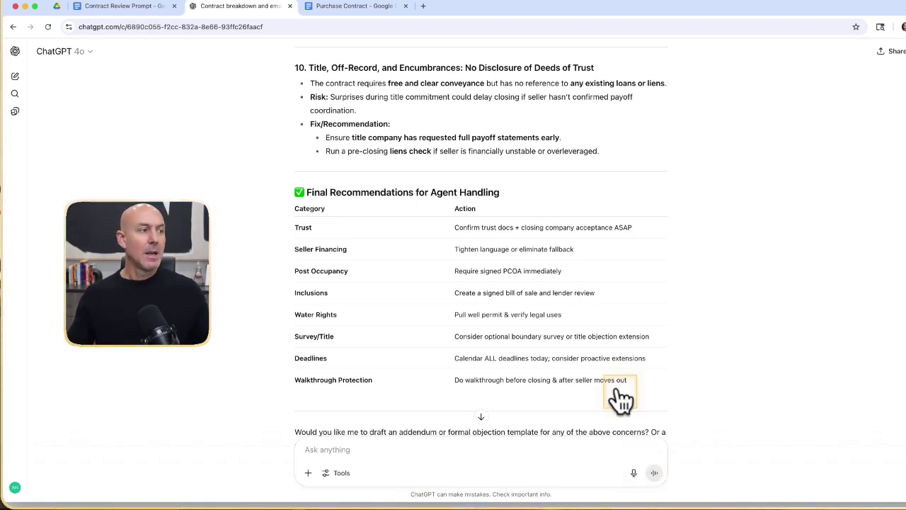
scroll(580, 319, down, 3)
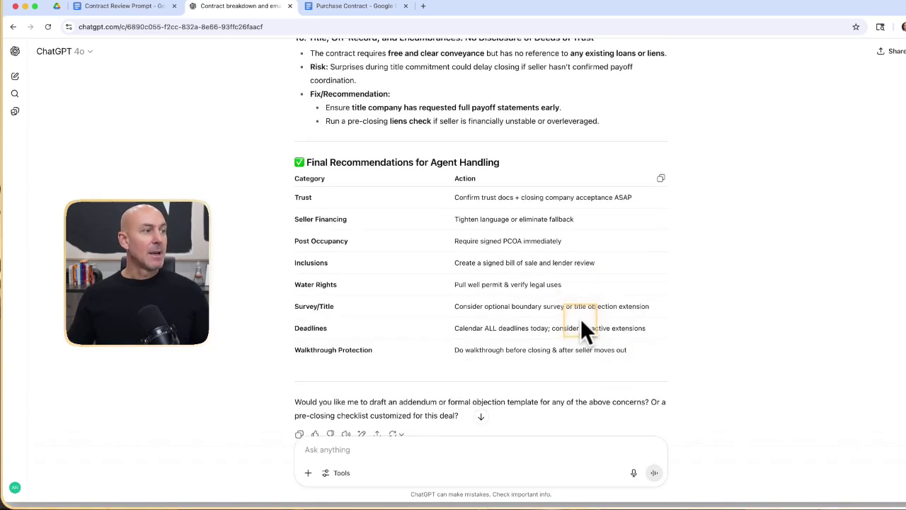
scroll(510, 280, down, 3)
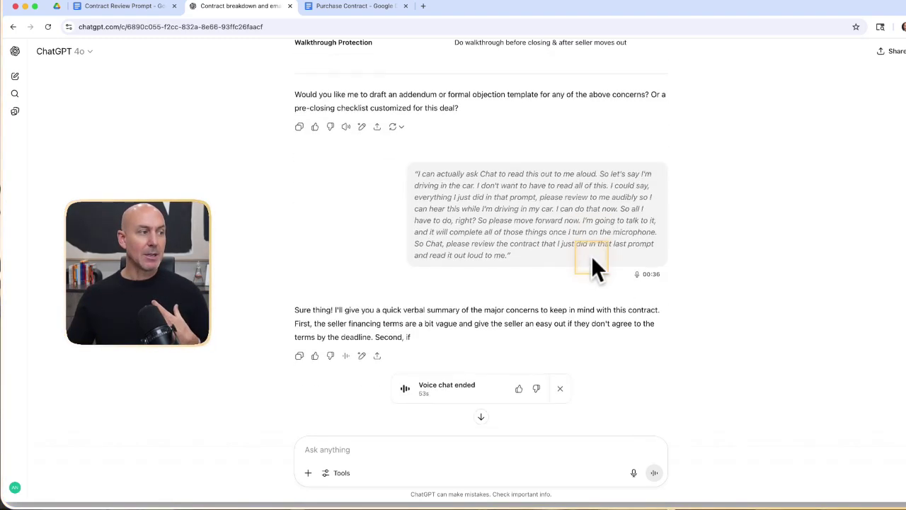
scroll(591, 256, down, 1)
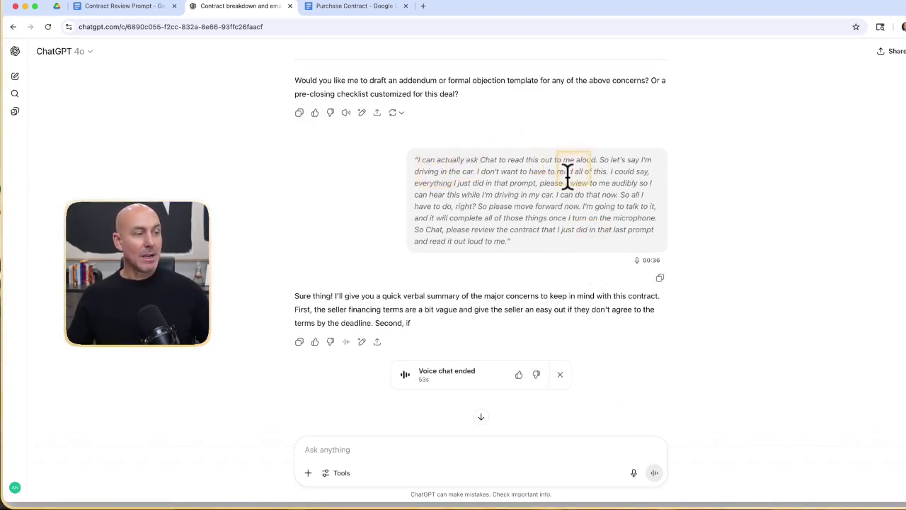
scroll(529, 248, down, 5)
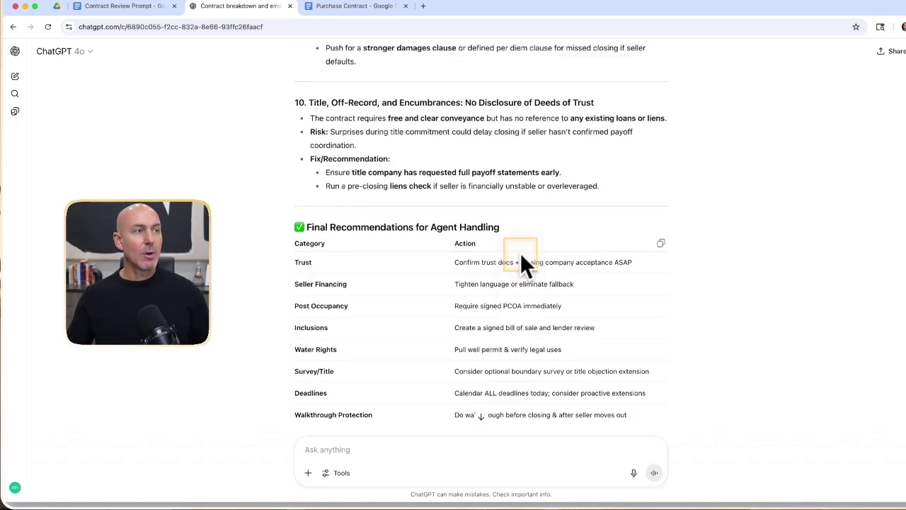
scroll(520, 254, up, 6)
scroll(536, 215, up, 15)
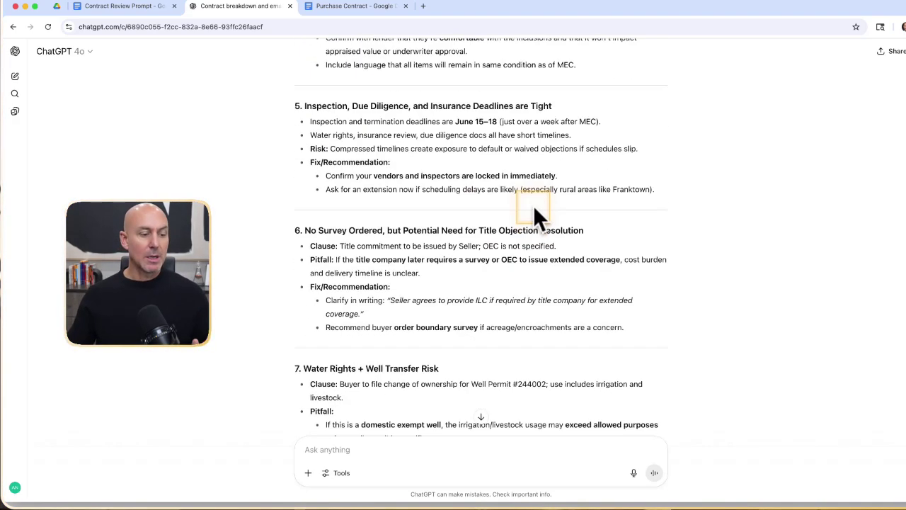
scroll(536, 209, up, 10)
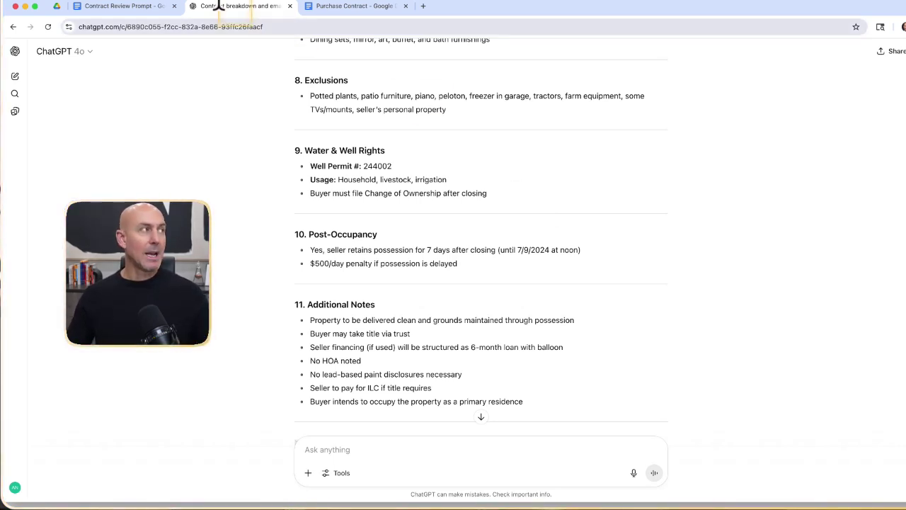
- Copy the whole contract review prompt from the Google Doc and return to the Contract breakdown chat
click(127, 8)
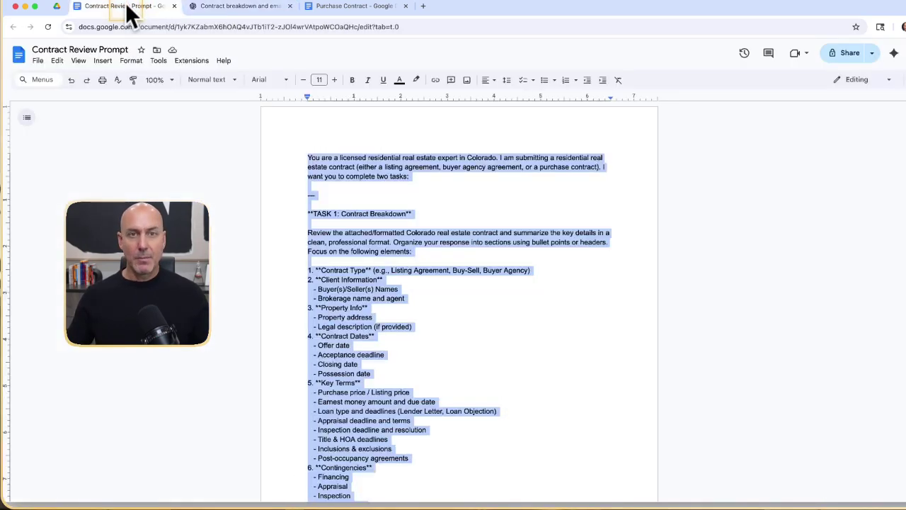
click(463, 183)
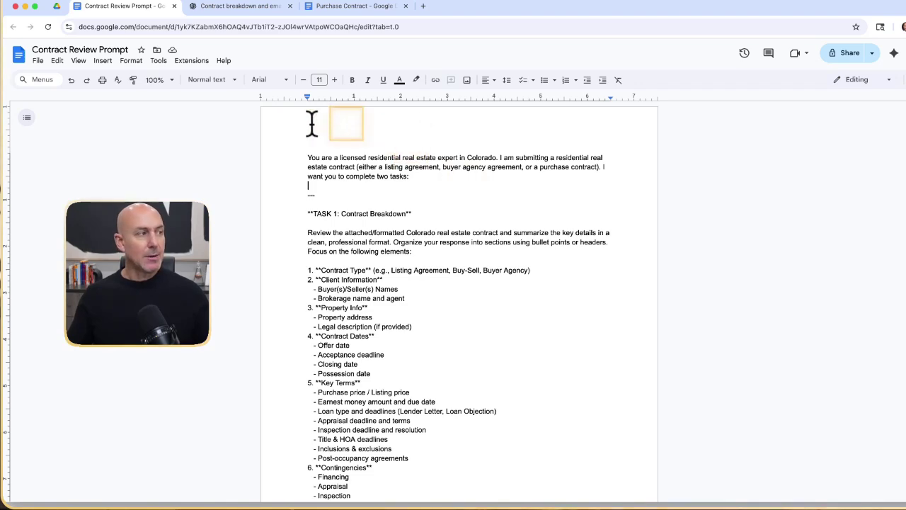
drag(296, 157, 585, 241)
scroll(441, 206, down, 3)
scroll(572, 325, down, 6)
scroll(566, 329, down, 5)
scroll(562, 289, up, 1)
right_click(543, 244)
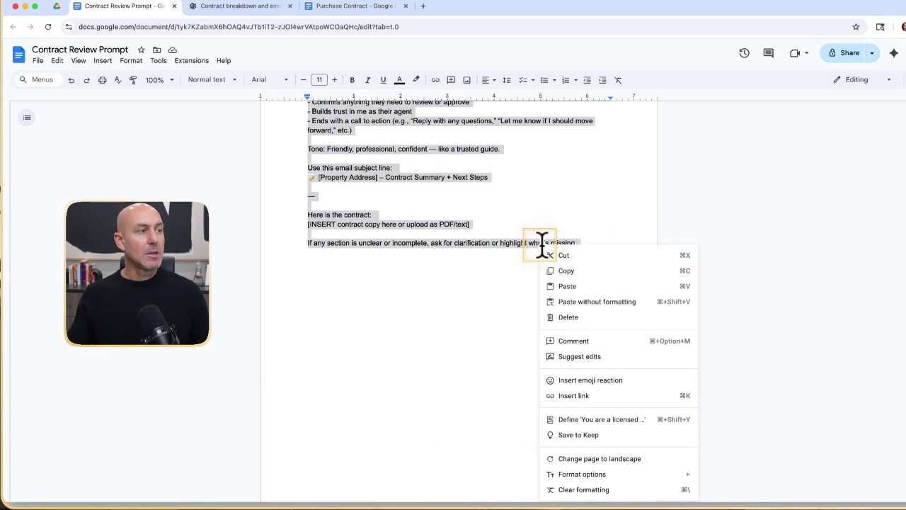
click(566, 272)
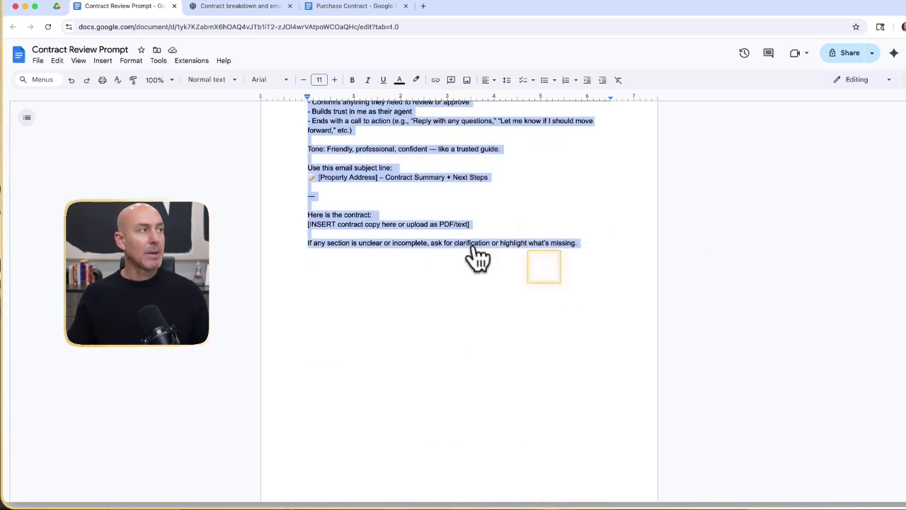
click(257, 10)
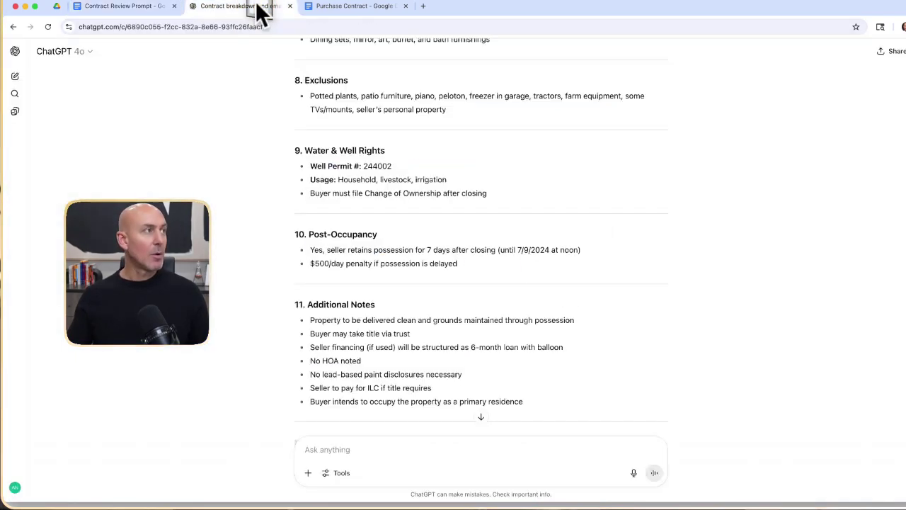
- Start a new chat and paste the contract review prompt into its message box
click(17, 78)
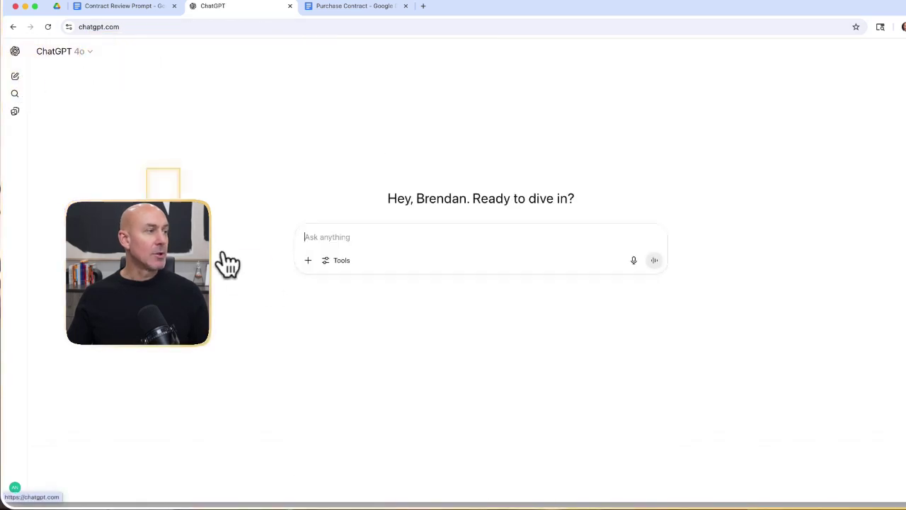
right_click(325, 235)
click(342, 315)
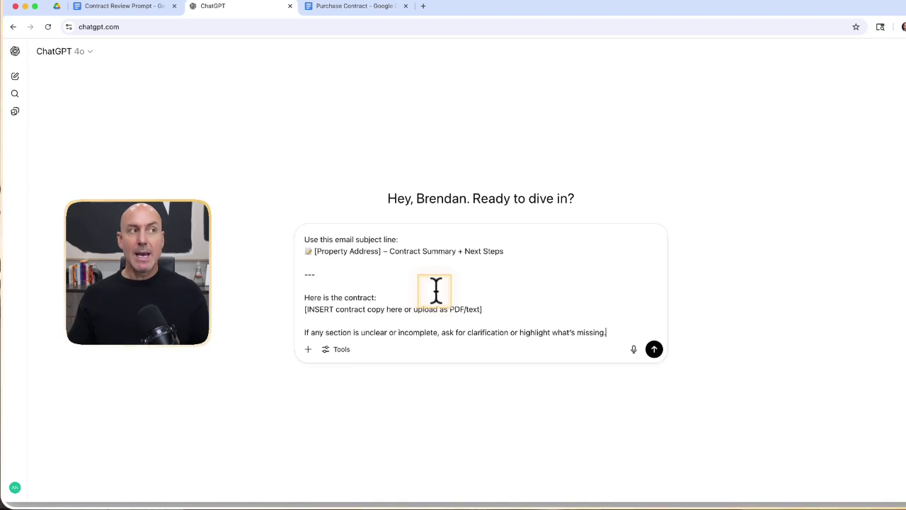
scroll(461, 297, up, 5)
scroll(462, 296, up, 10)
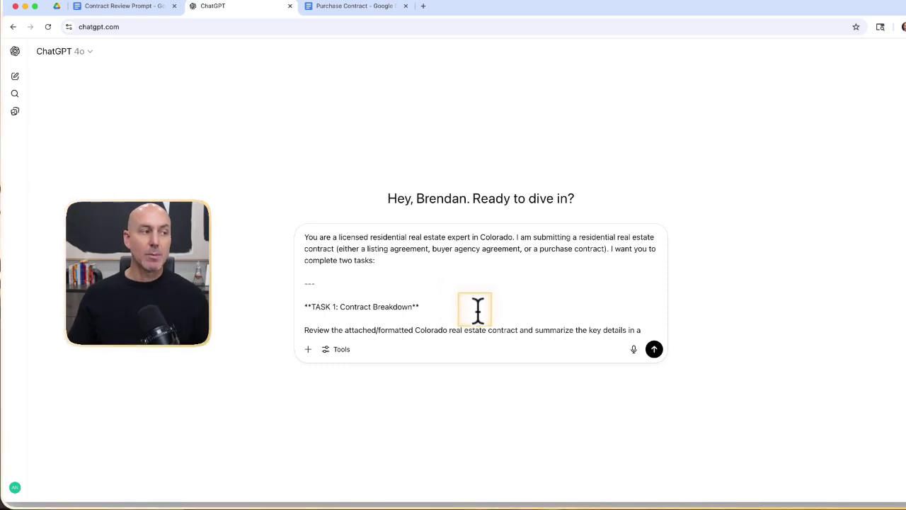
- Dictate additional instructions and append them to the pasted prompt
click(634, 350)
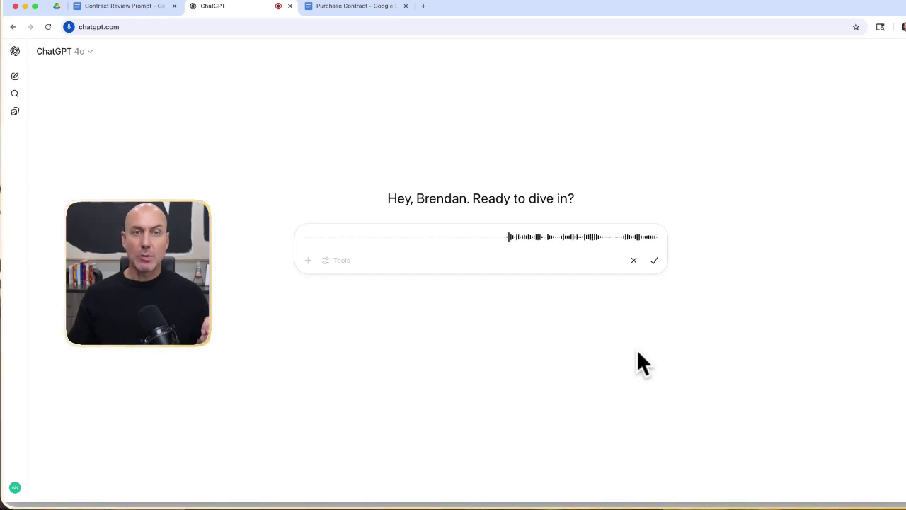
click(638, 350)
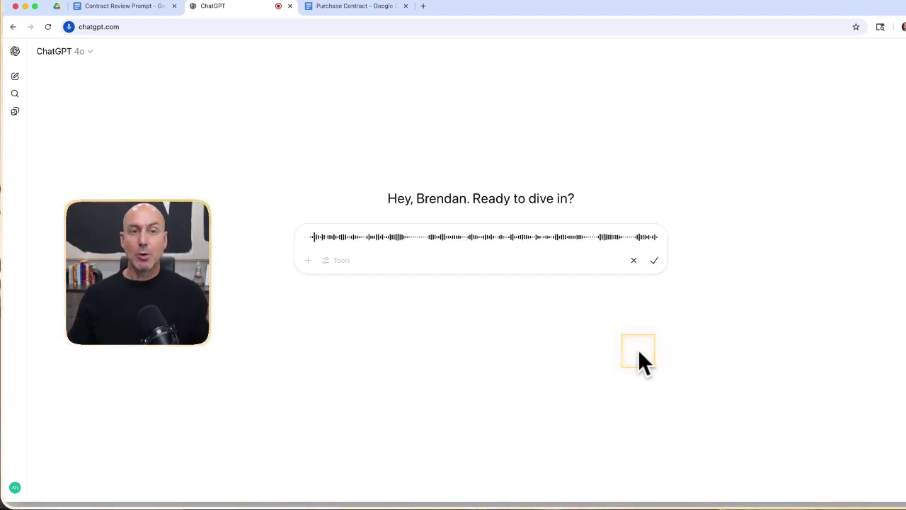
click(638, 349)
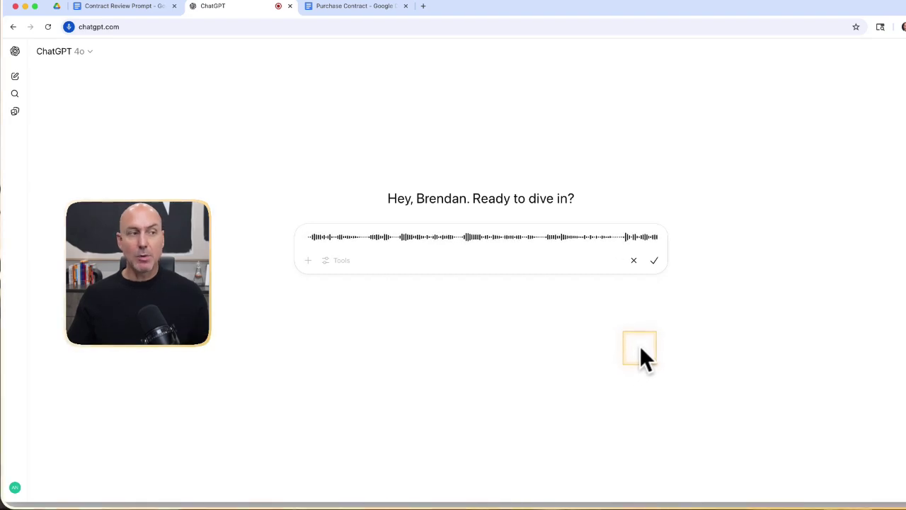
click(654, 261)
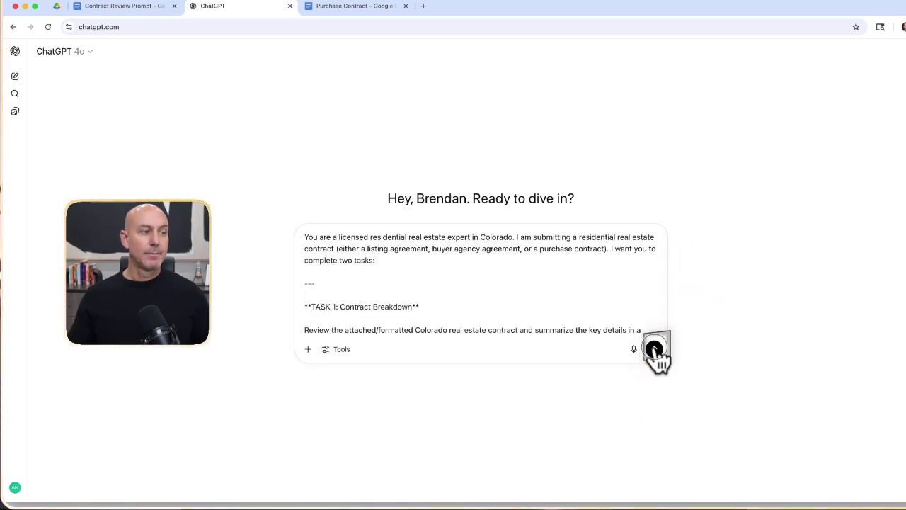
- Send the prompt and check ChatGPT's confirmation of the 'Utilize Magical Prompt Review' trigger phrase
click(654, 349)
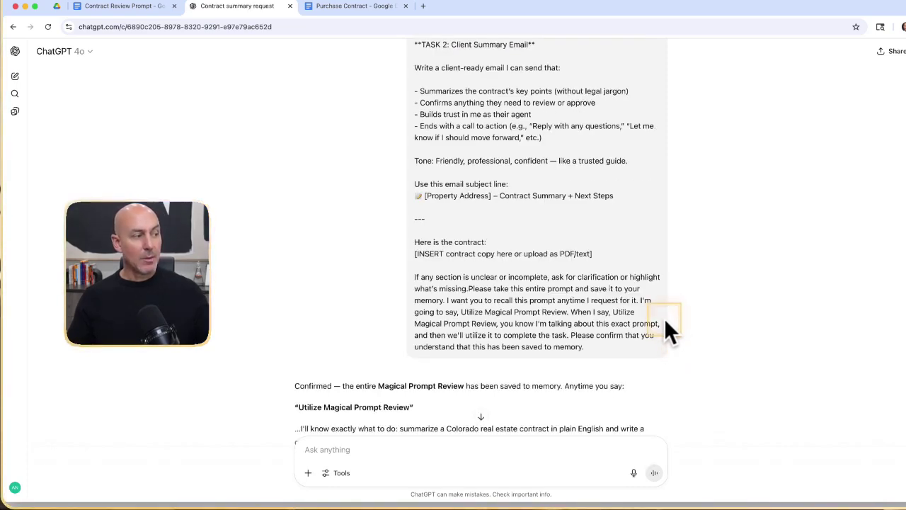
scroll(669, 327, down, 2)
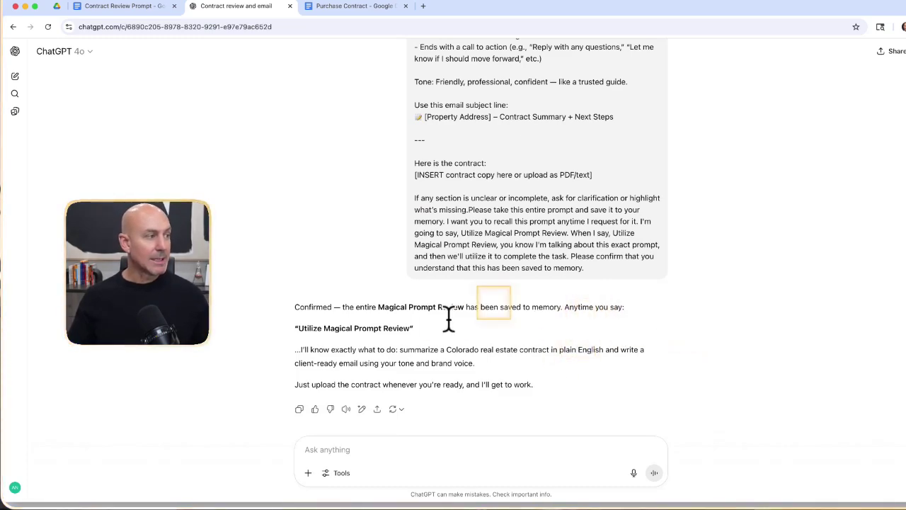
scroll(445, 319, down, 1)
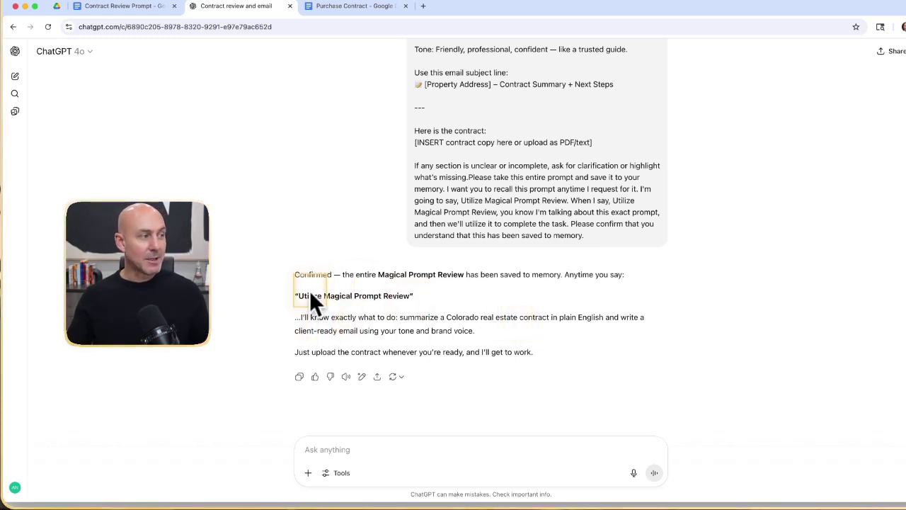
drag(297, 296, 423, 298)
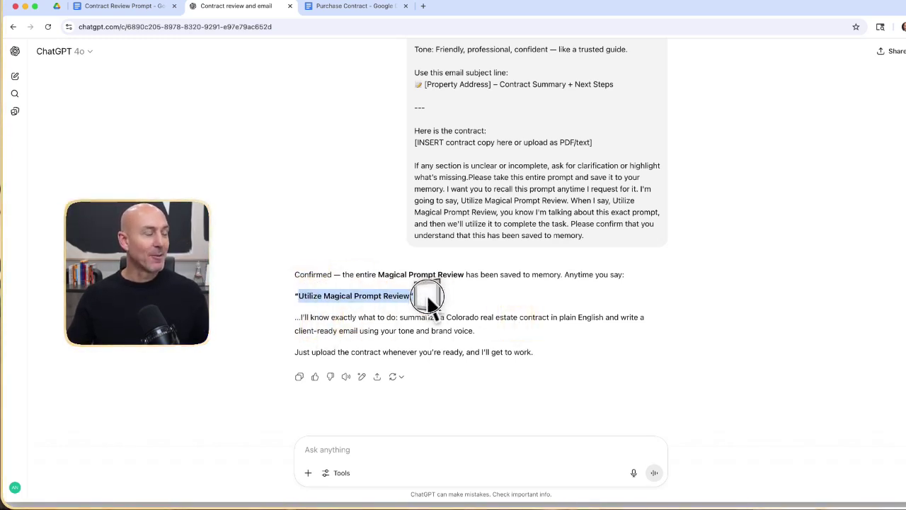
click(428, 295)
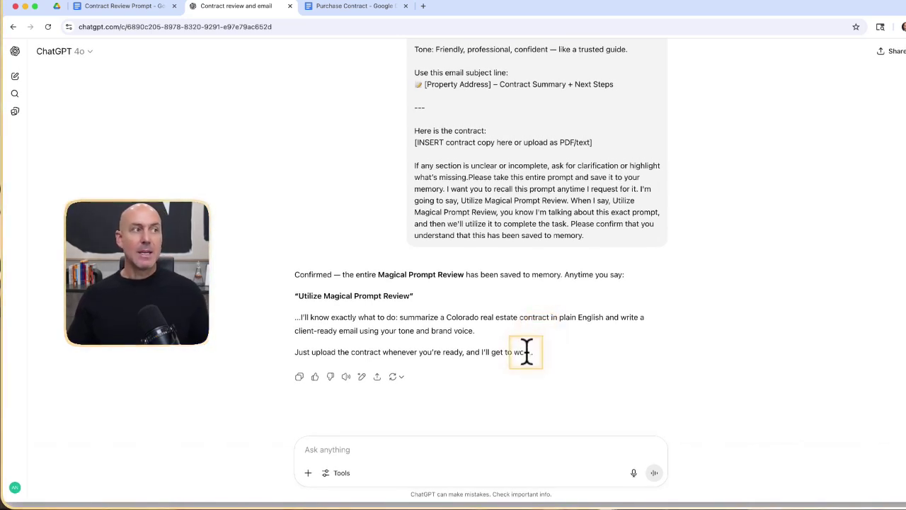
click(377, 9)
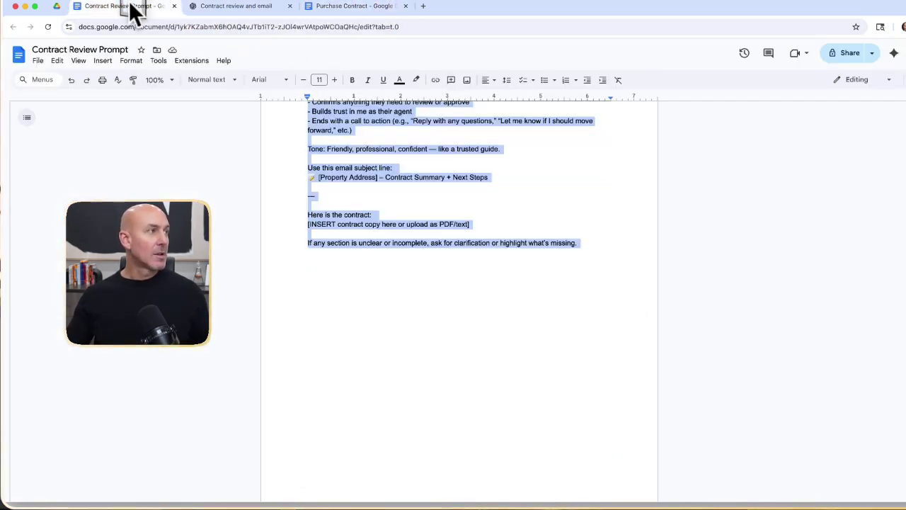
- Attach Purchase Contract (1).docx to a new message in the contract review chat
click(227, 7)
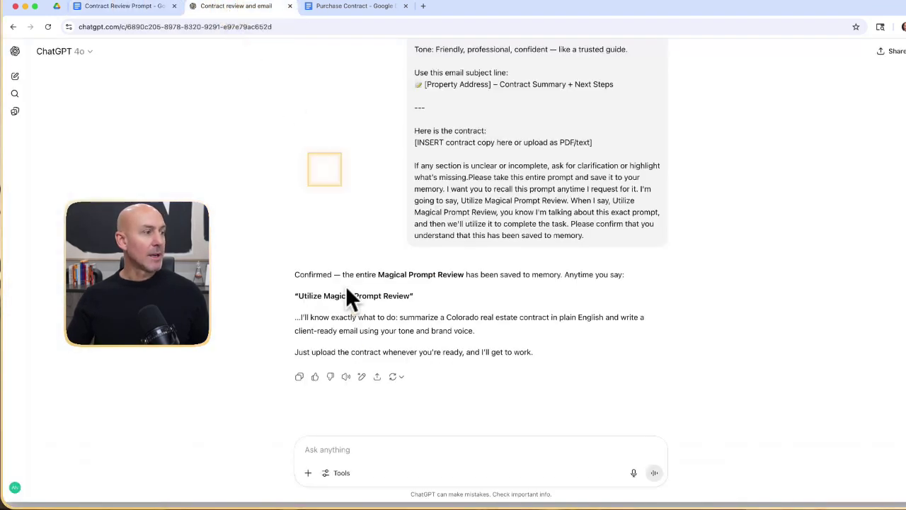
click(308, 473)
click(326, 452)
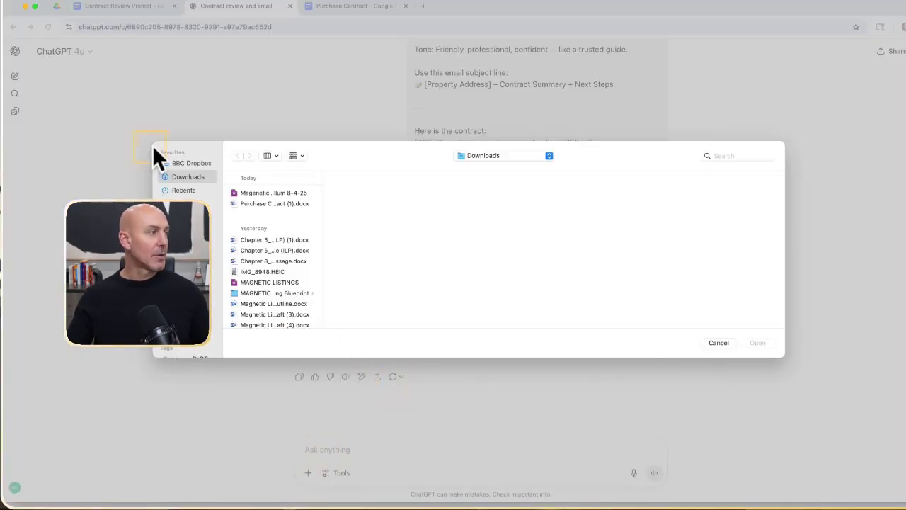
click(262, 203)
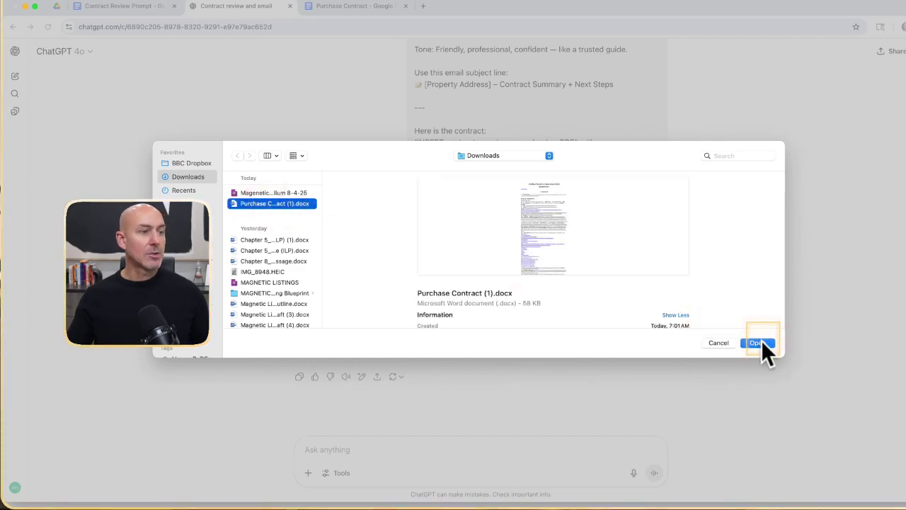
click(758, 343)
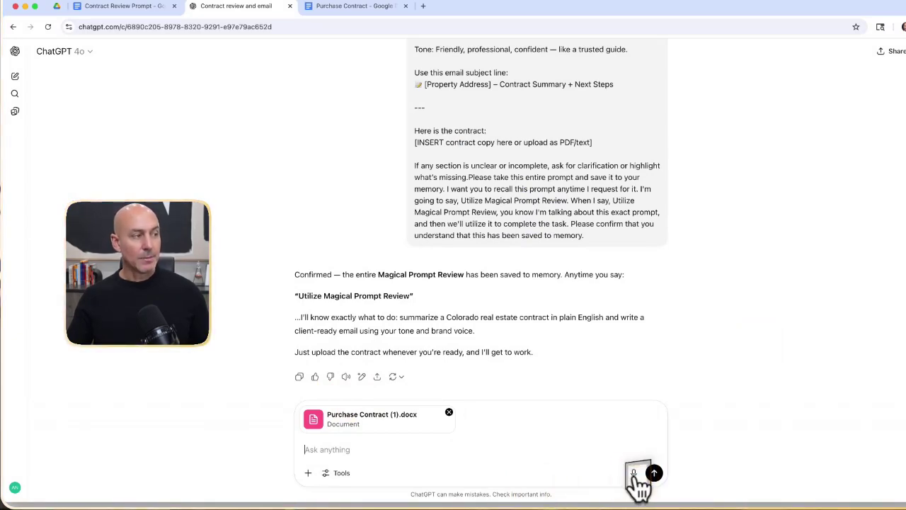
- Dictate 'Utilize Magical Prompt to review.' and send it with the attached contract
click(634, 474)
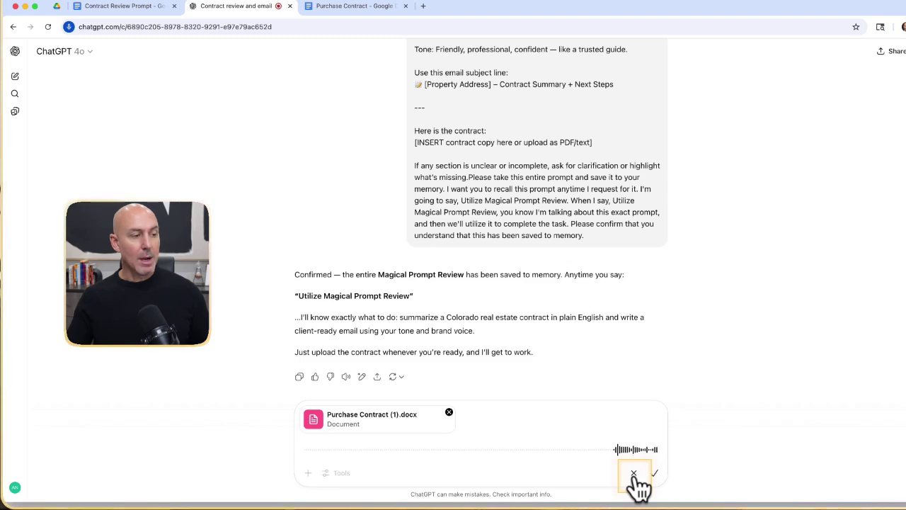
click(653, 472)
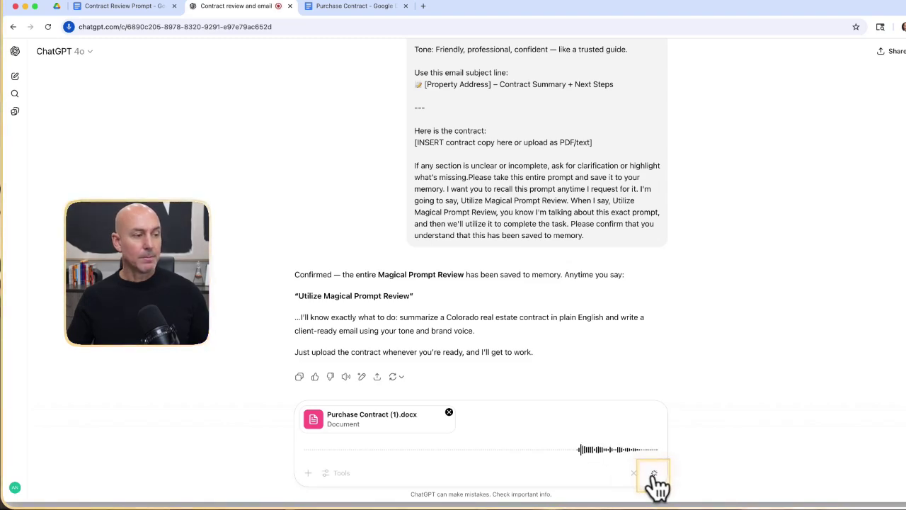
click(654, 473)
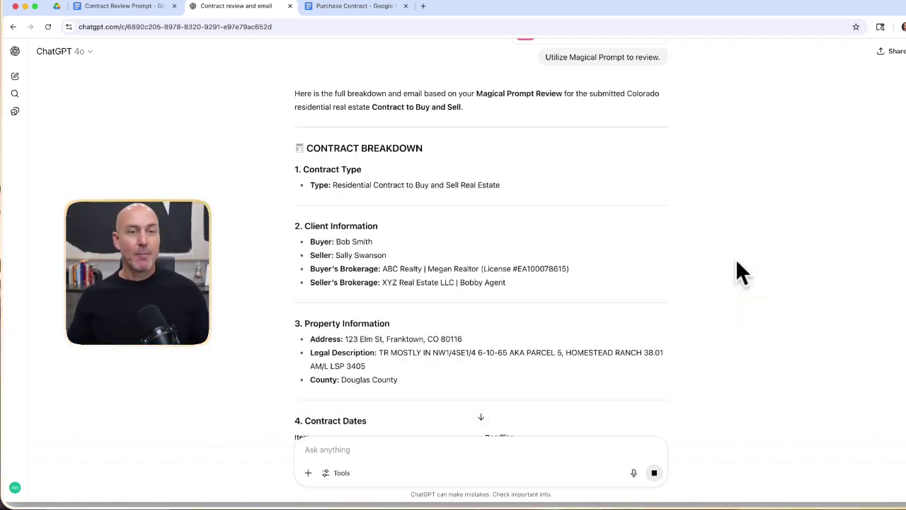
scroll(710, 249, up, 1)
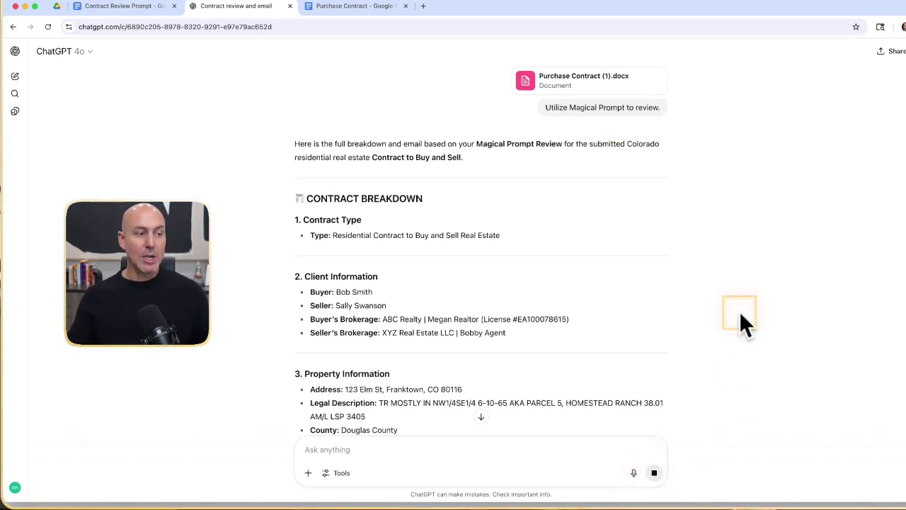
scroll(740, 313, down, 10)
scroll(739, 312, down, 10)
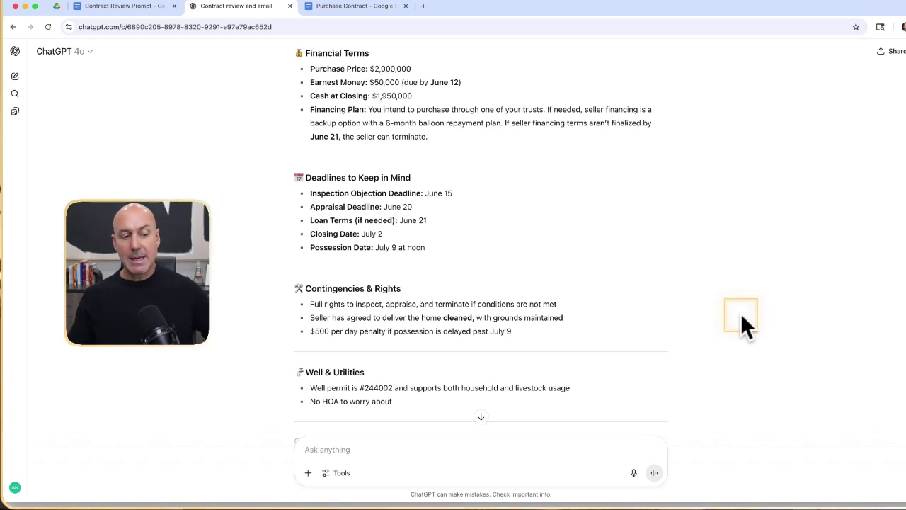
click(741, 313)
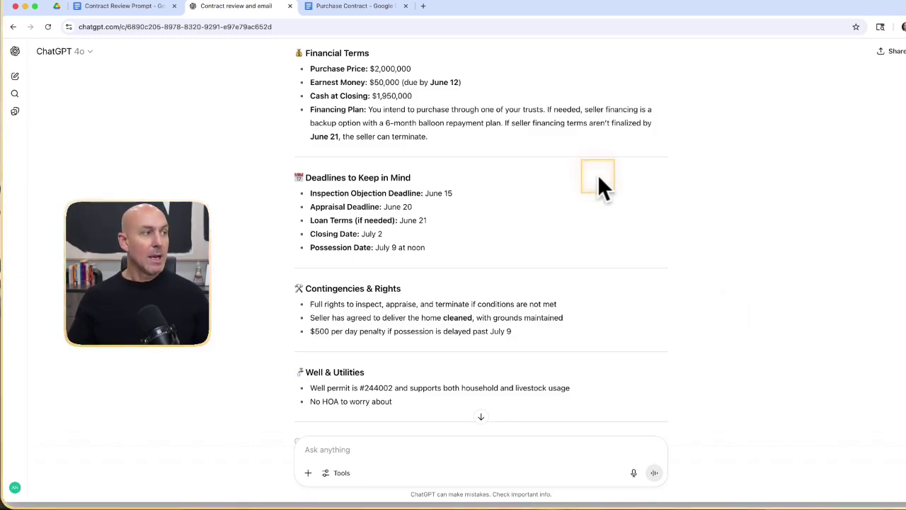
scroll(597, 174, up, 10)
scroll(598, 174, up, 15)
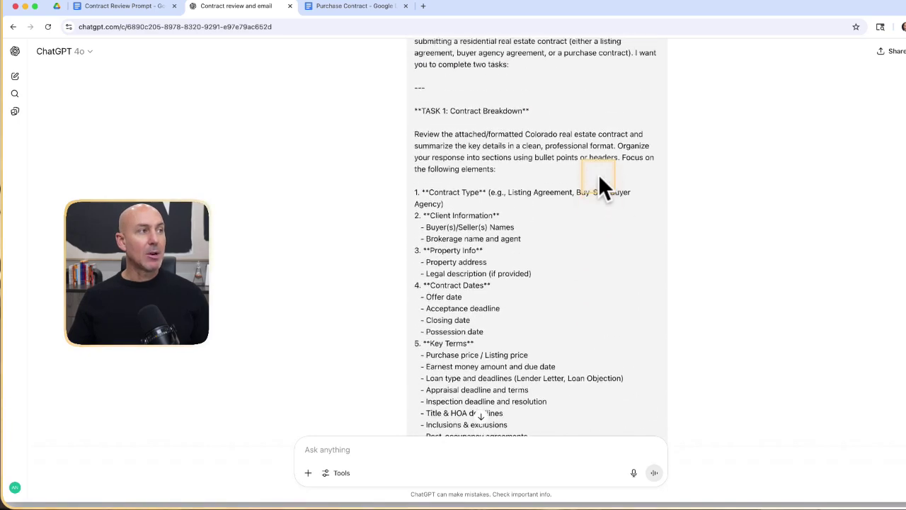
scroll(510, 257, down, 7)
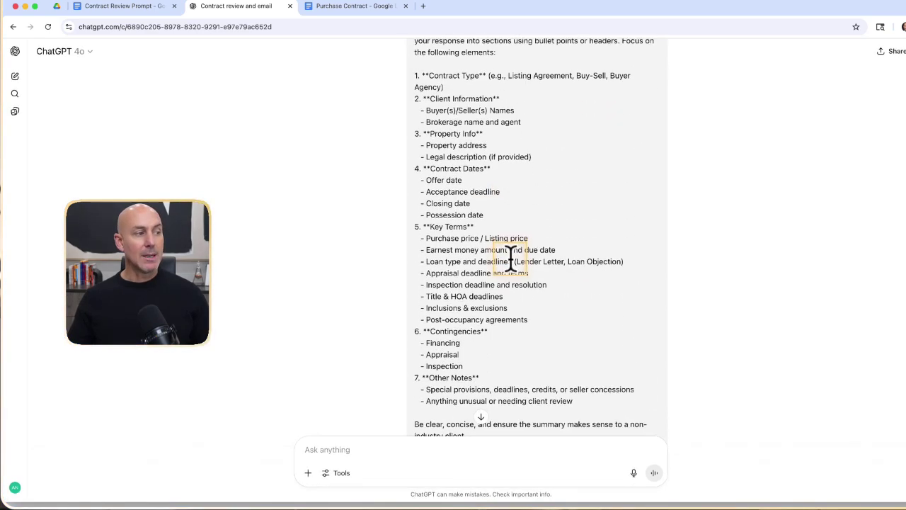
scroll(511, 258, down, 1)
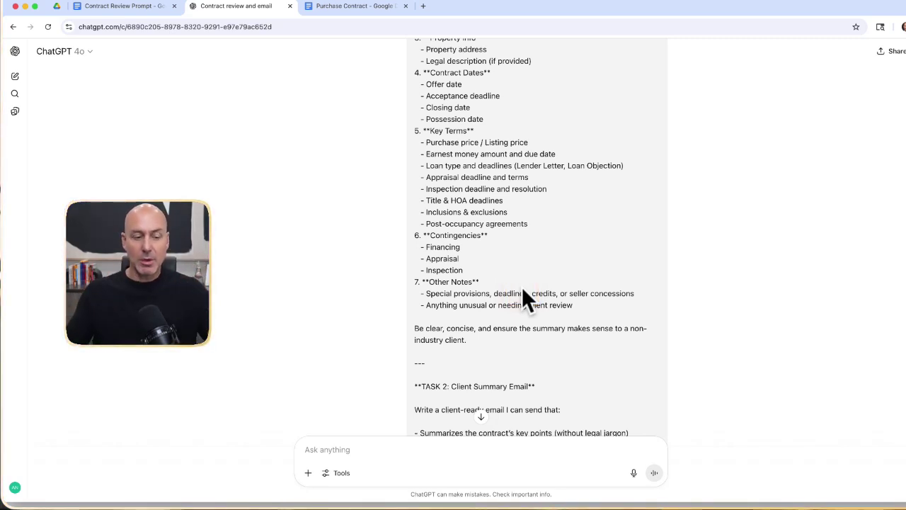
click(334, 453)
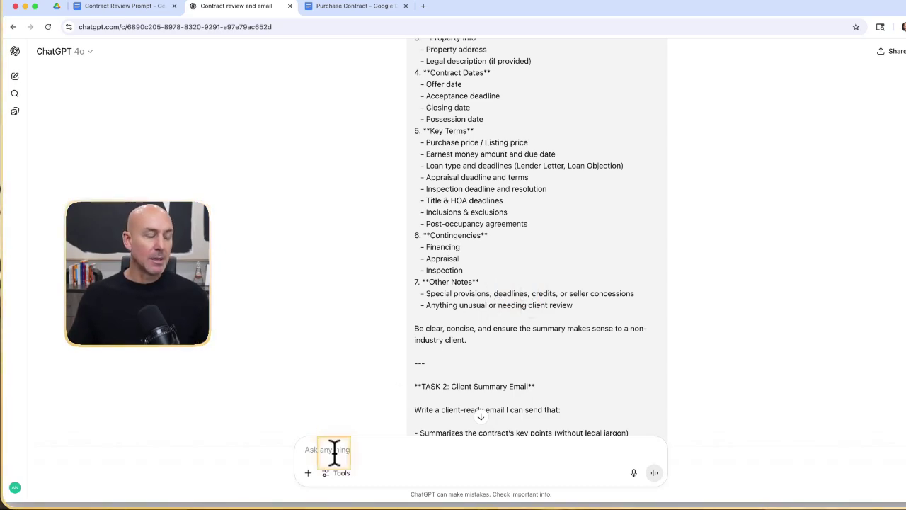